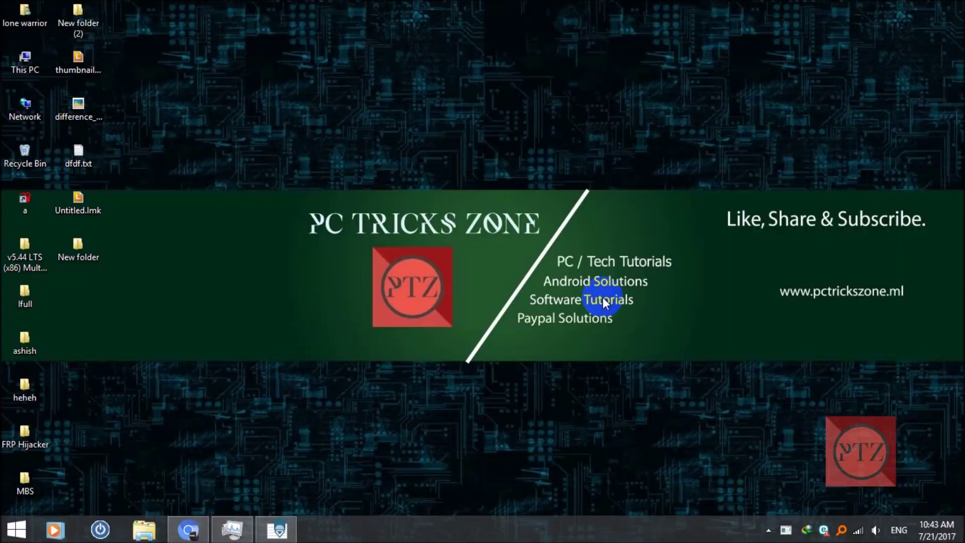
Centre the PSPad notes window and insert two blank lines below the line-2 title
click(277, 529)
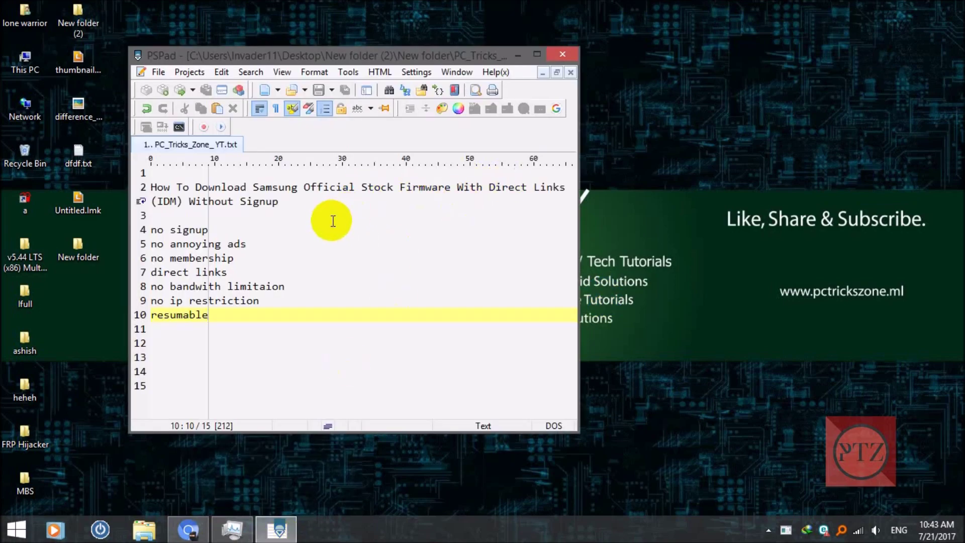
drag(316, 60, 449, 71)
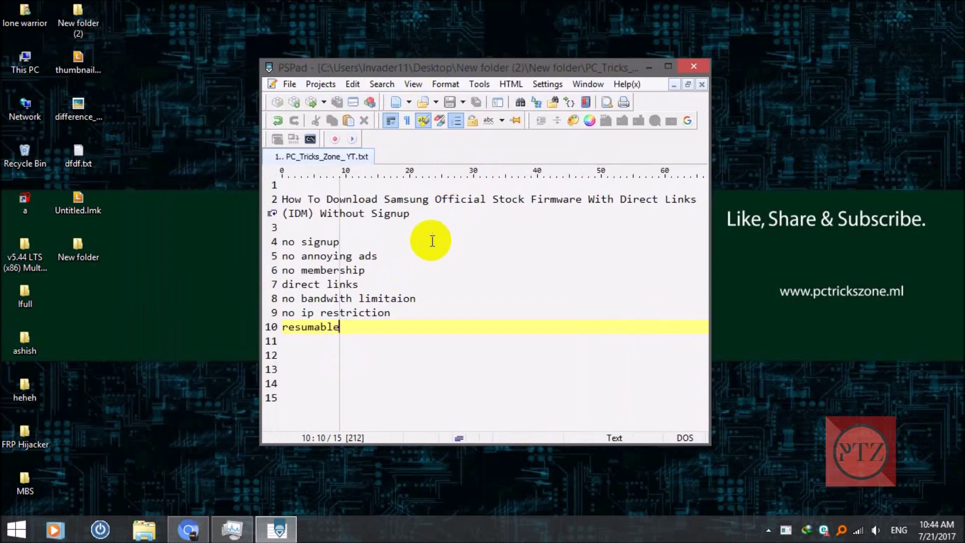
click(419, 215)
drag(419, 214, 282, 199)
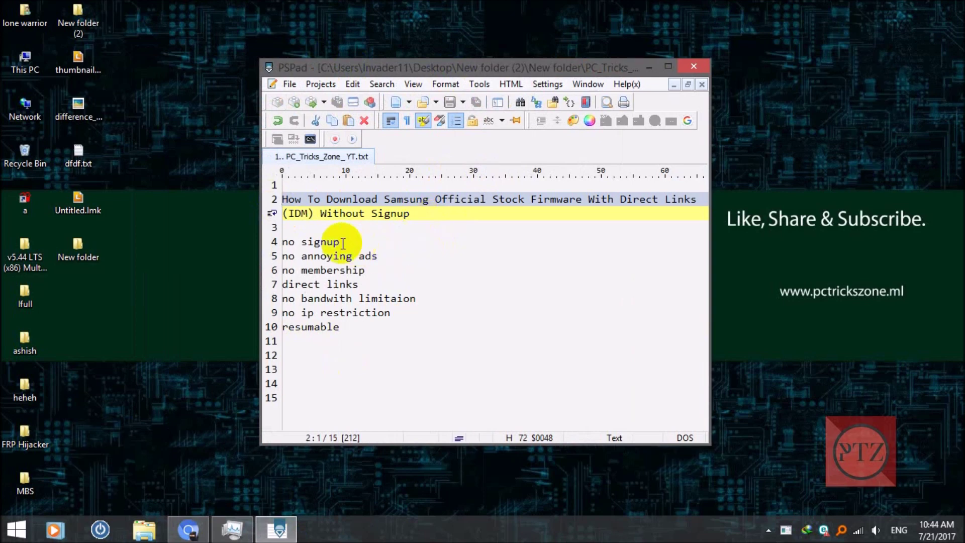
click(291, 227)
key(Return)
key(Return)
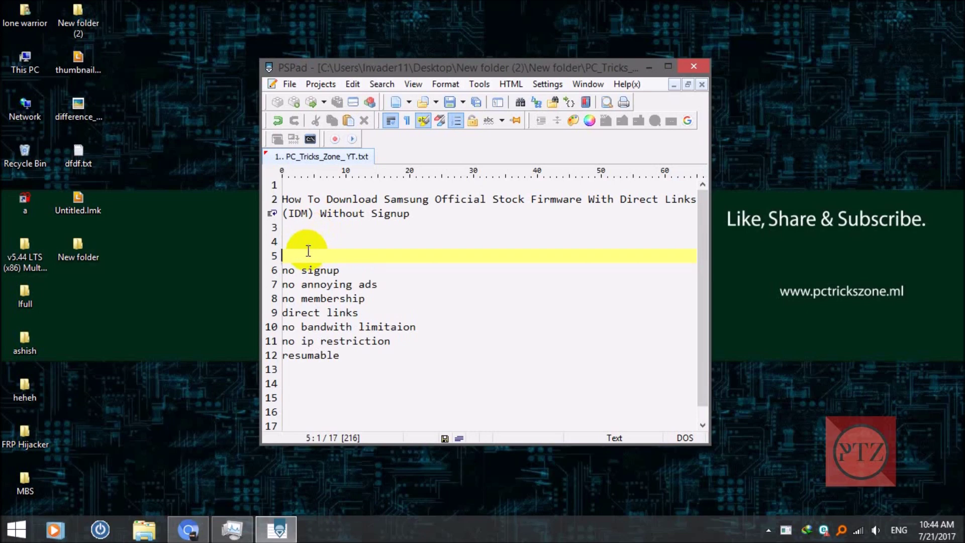
scroll(324, 249, down, 1)
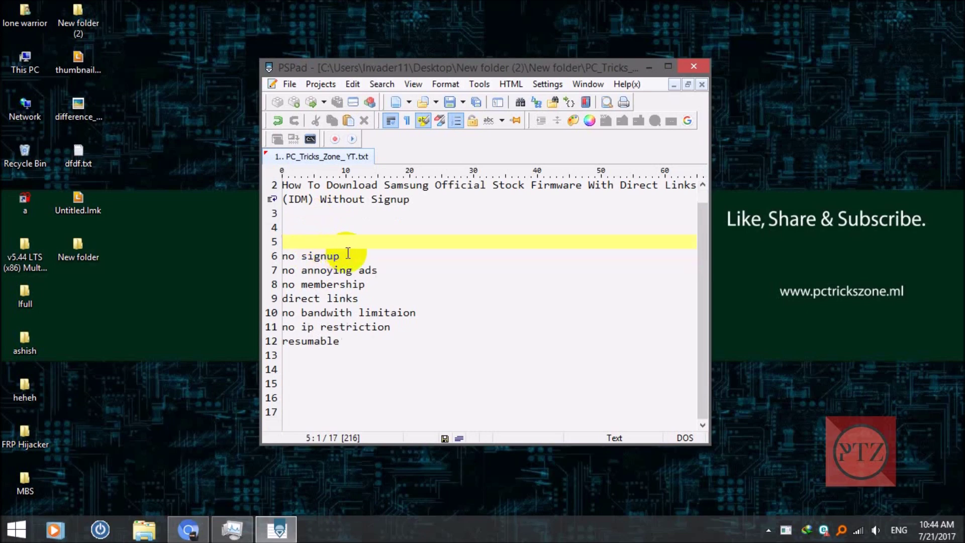
Highlight the 'no signup', 'no annoying ads' and 'no membership' feature lines in turn
drag(347, 256, 248, 255)
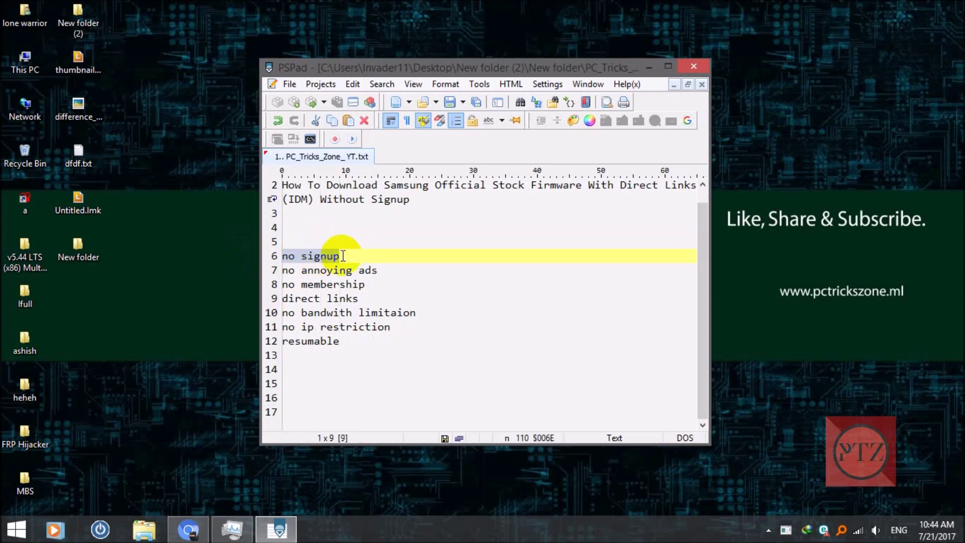
click(343, 255)
triple_click(384, 270)
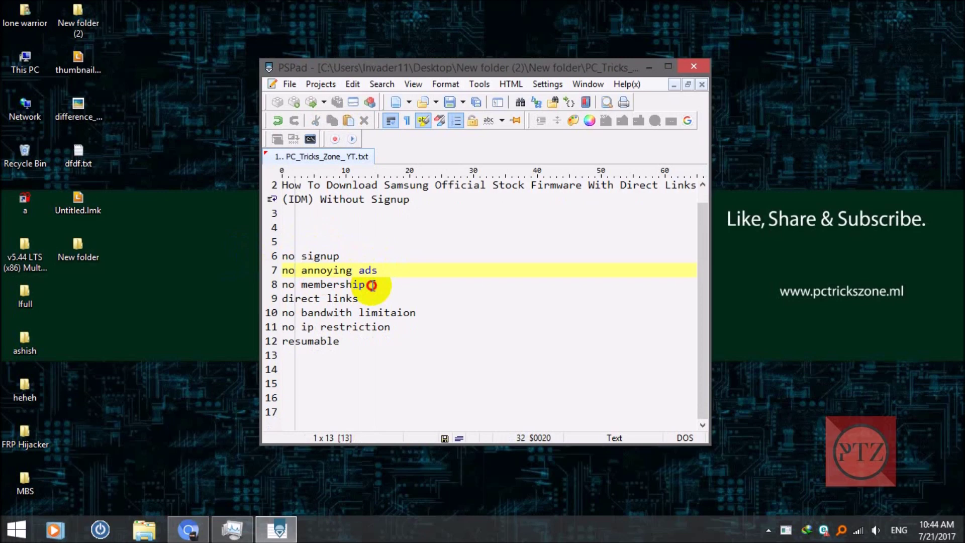
drag(367, 285, 276, 285)
click(372, 285)
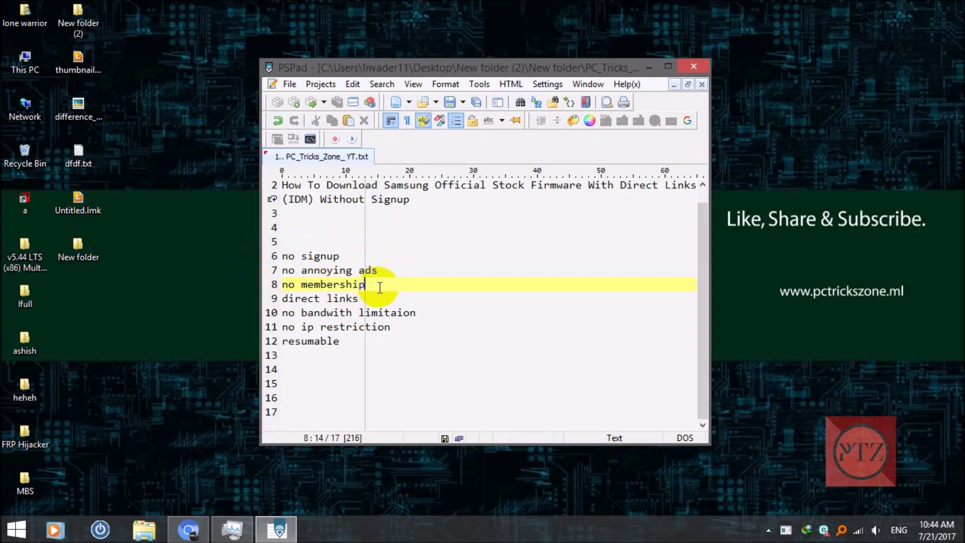
Highlight the 'direct links', 'ip restriction' and 'resumable' feature lines, ending on line 14
click(364, 298)
drag(360, 299, 279, 299)
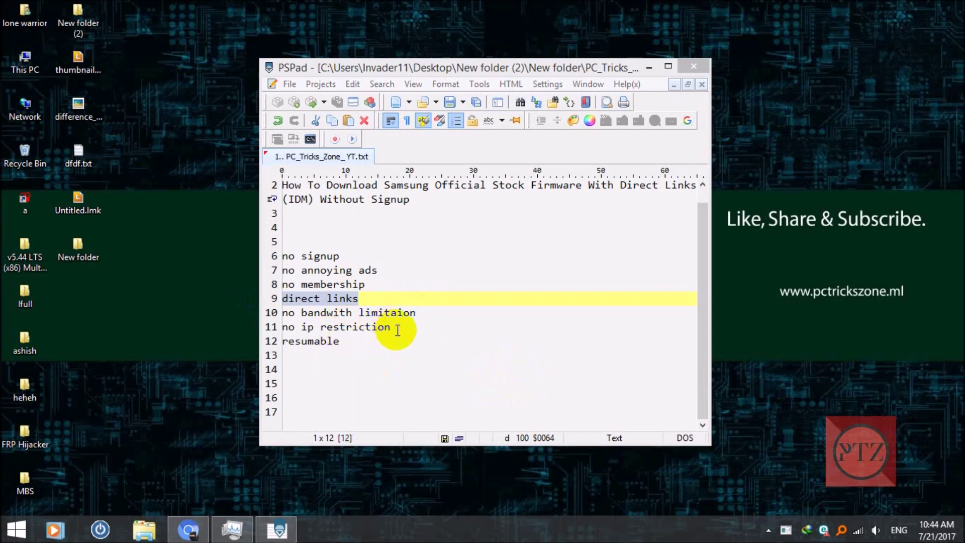
drag(407, 332, 306, 327)
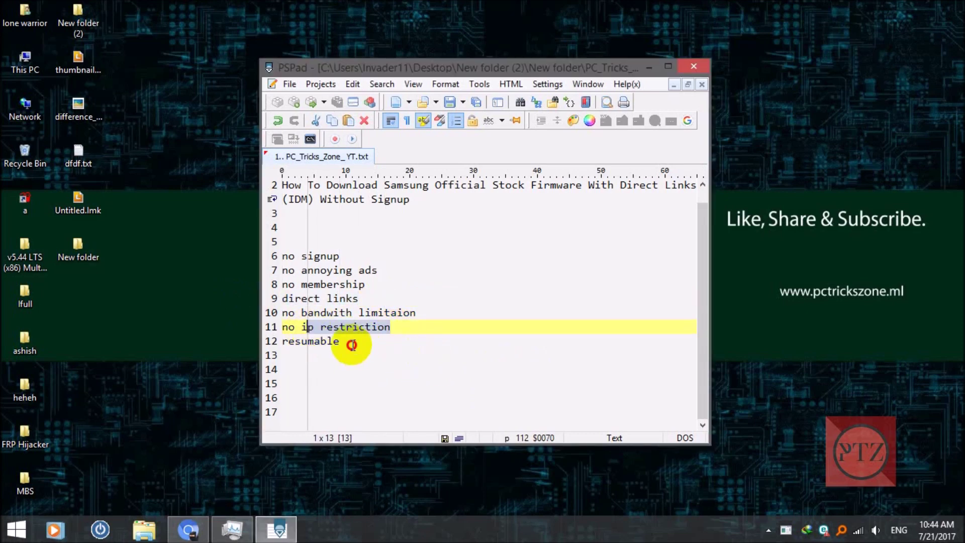
click(270, 330)
click(361, 341)
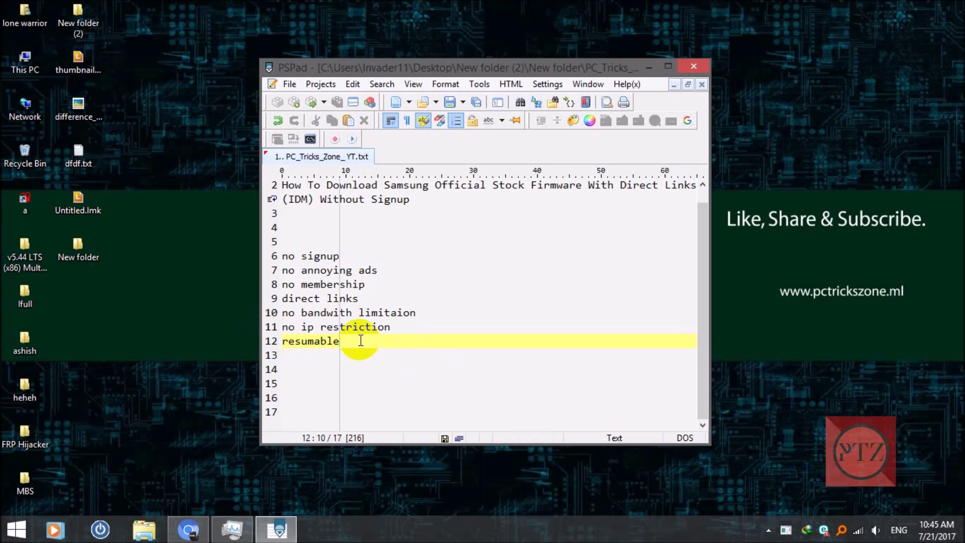
click(410, 369)
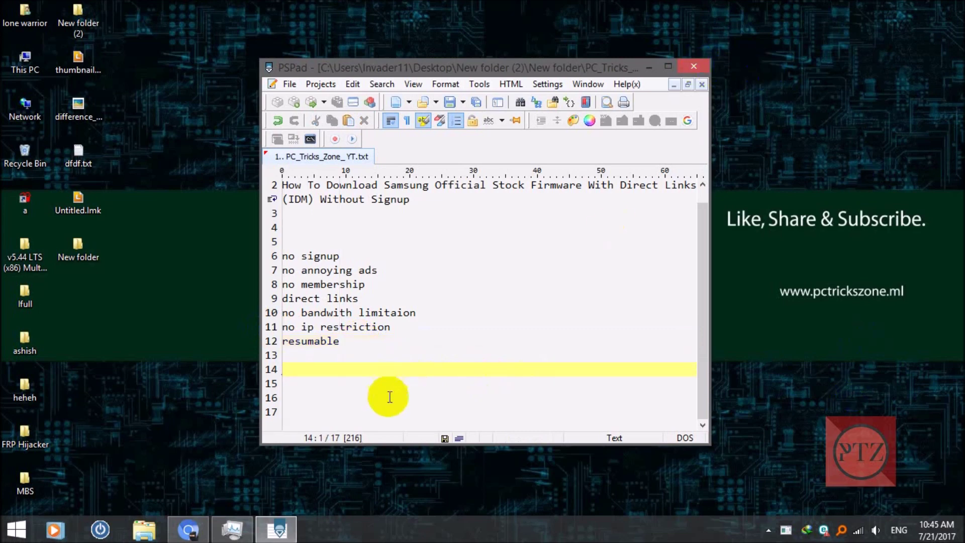
click(189, 530)
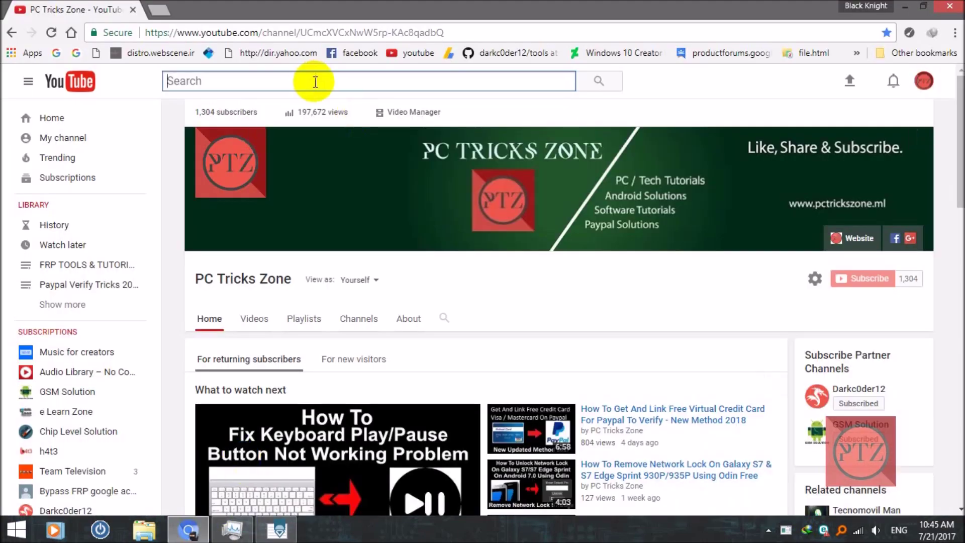
scroll(407, 249, down, 2)
scroll(354, 242, up, 1)
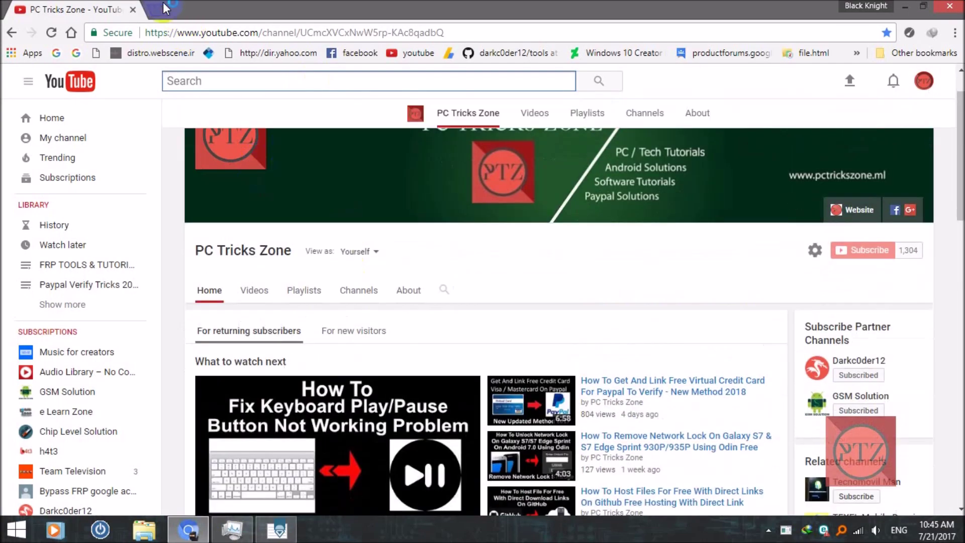
click(166, 9)
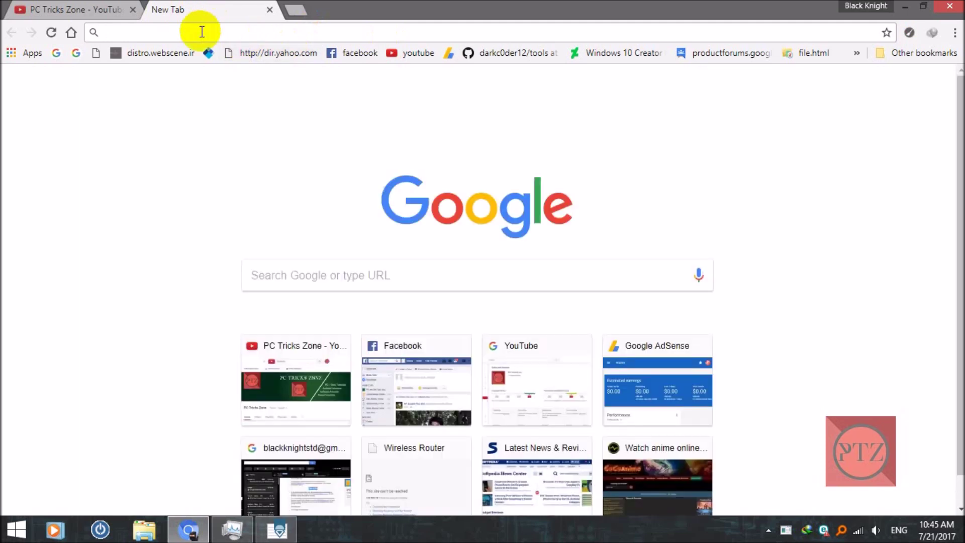
text(u)
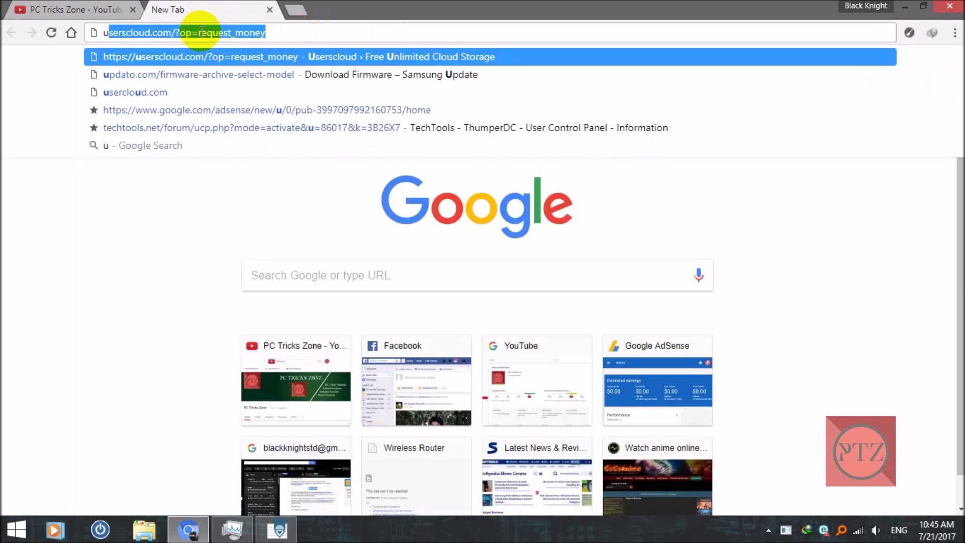
text(da)
Load updato.com, fixing the typed address, and open its Firmware section
key(BackSpace)
key(BackSpace)
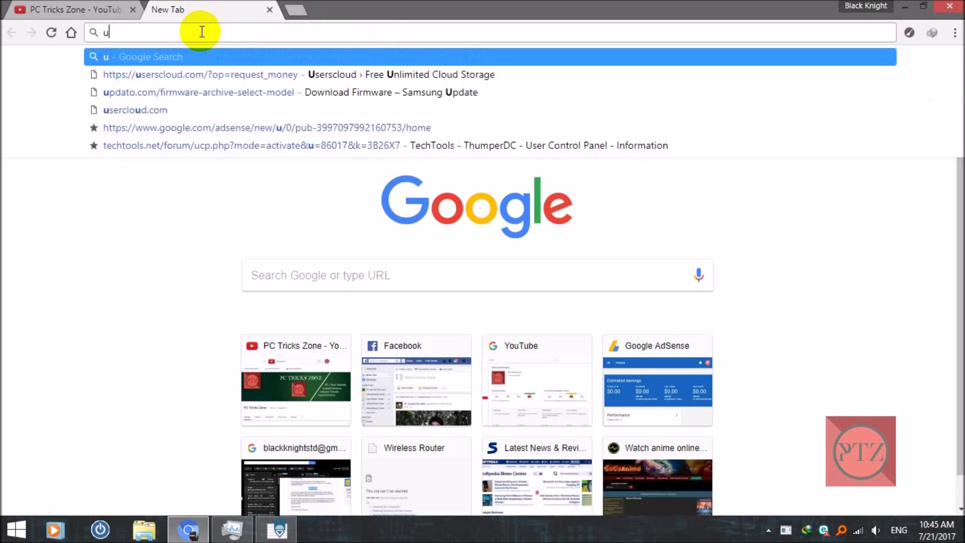
text(pdat)
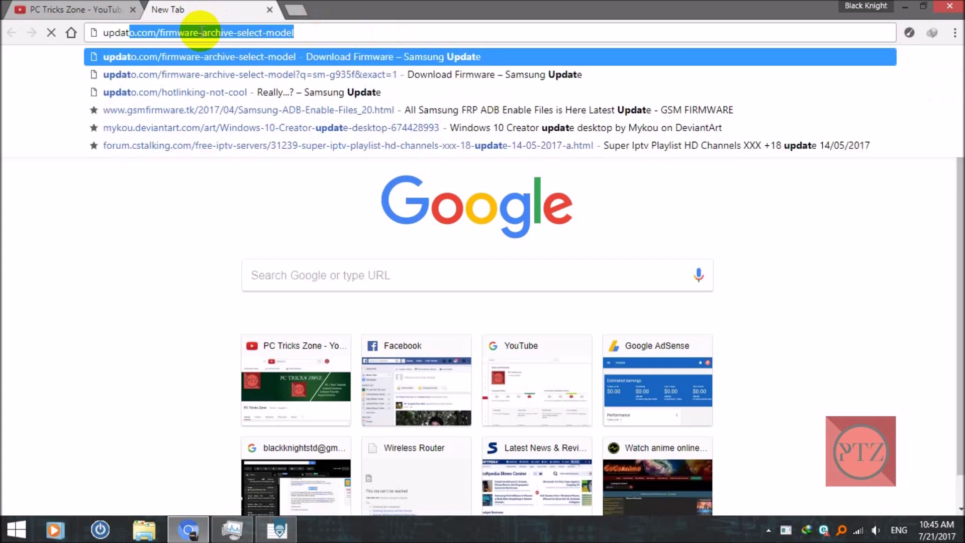
text(o.com)
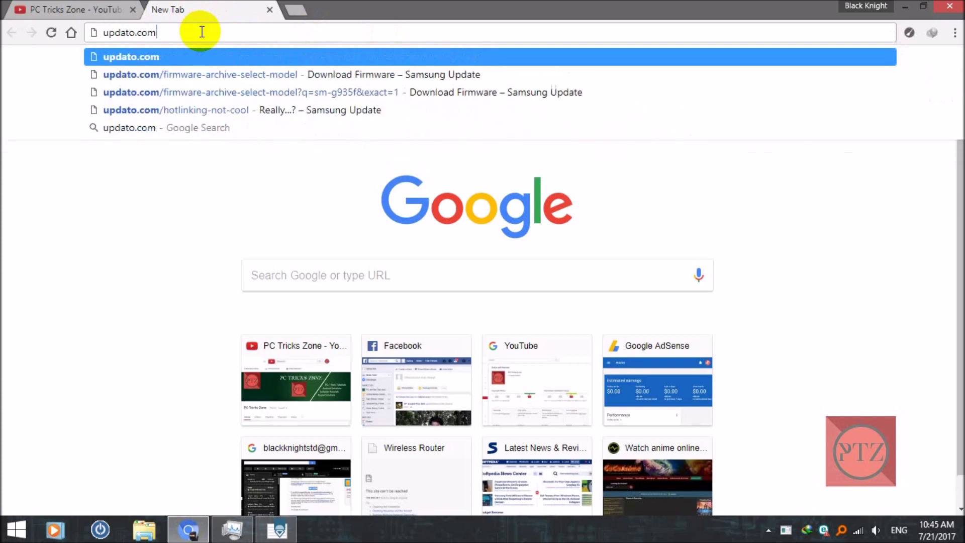
key(Return)
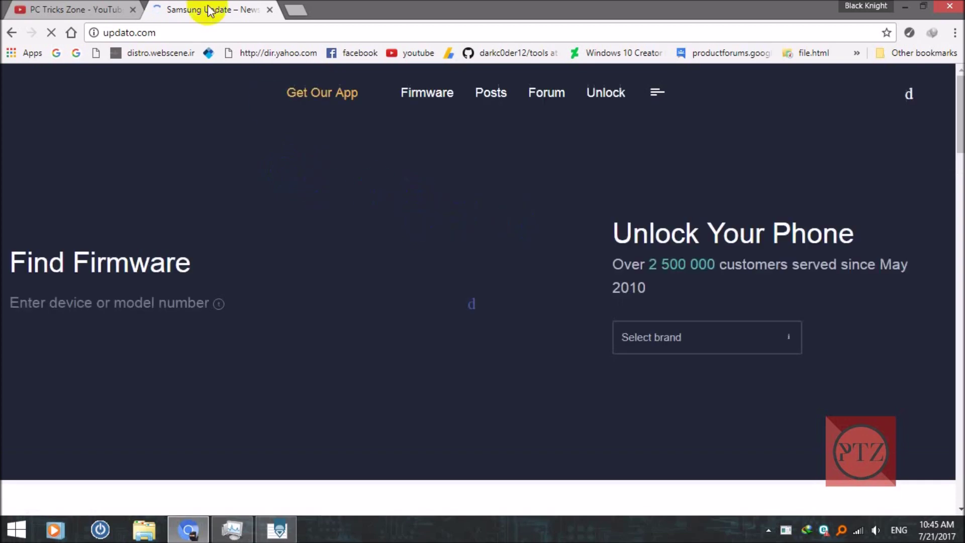
click(418, 98)
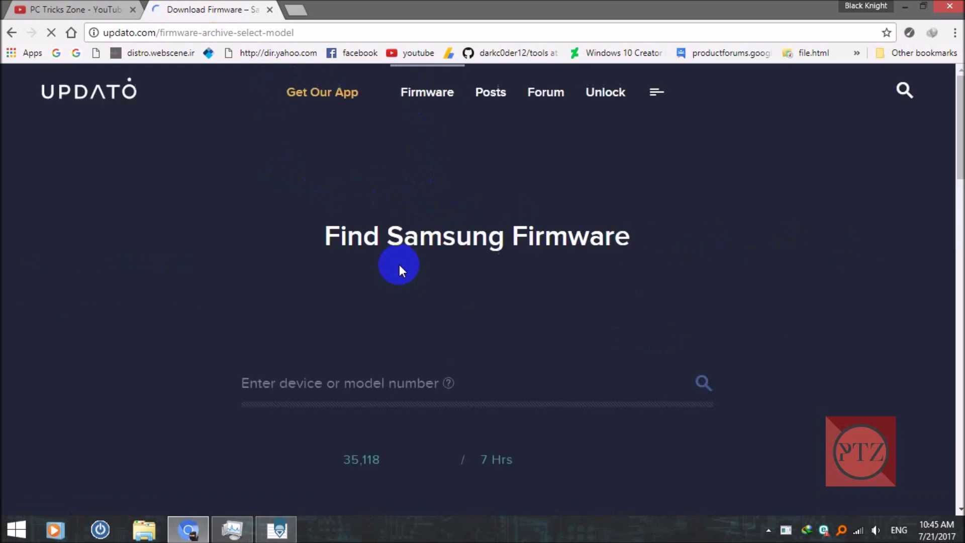
scroll(451, 386, down, 1)
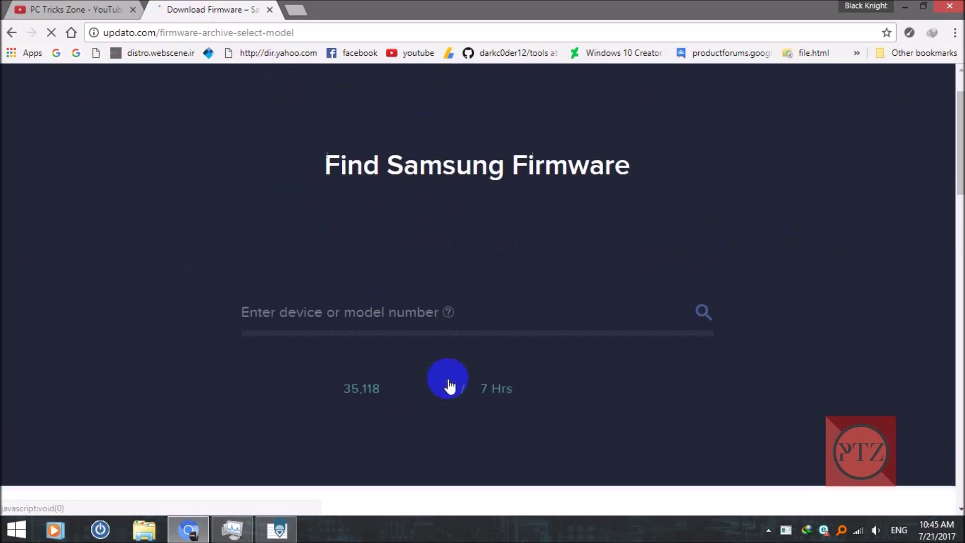
Search Updato for model 'sm-g955w', correcting typos, and pick the SM-G955W suggestion
click(307, 312)
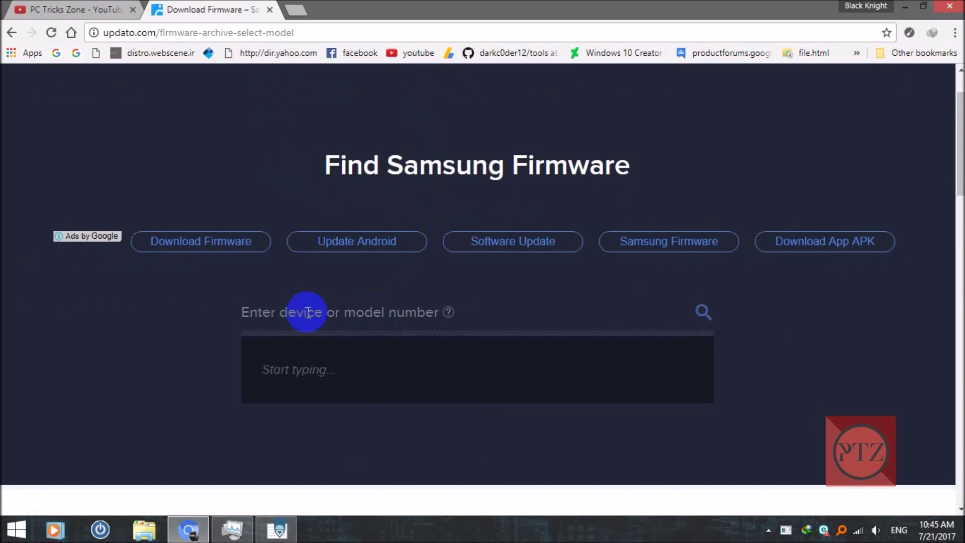
text(gt-i)
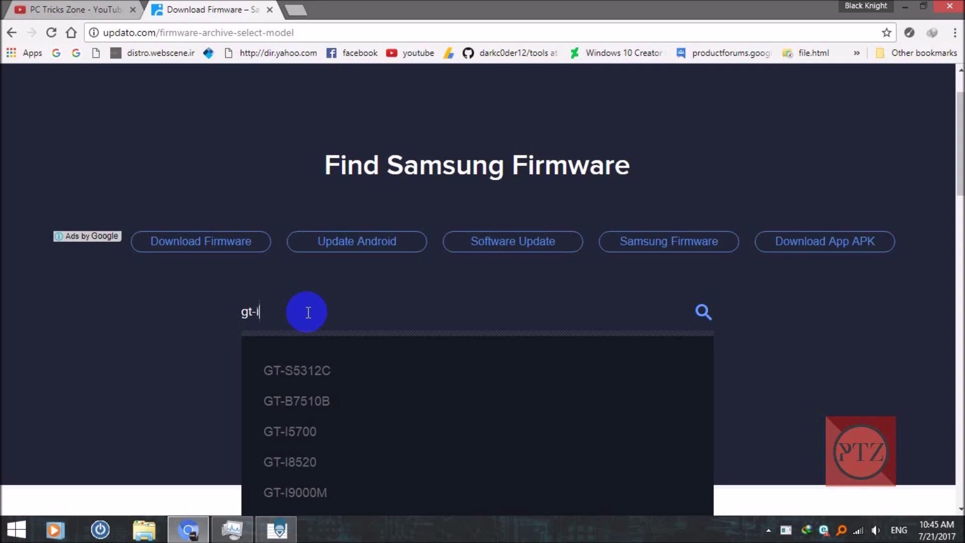
text(900)
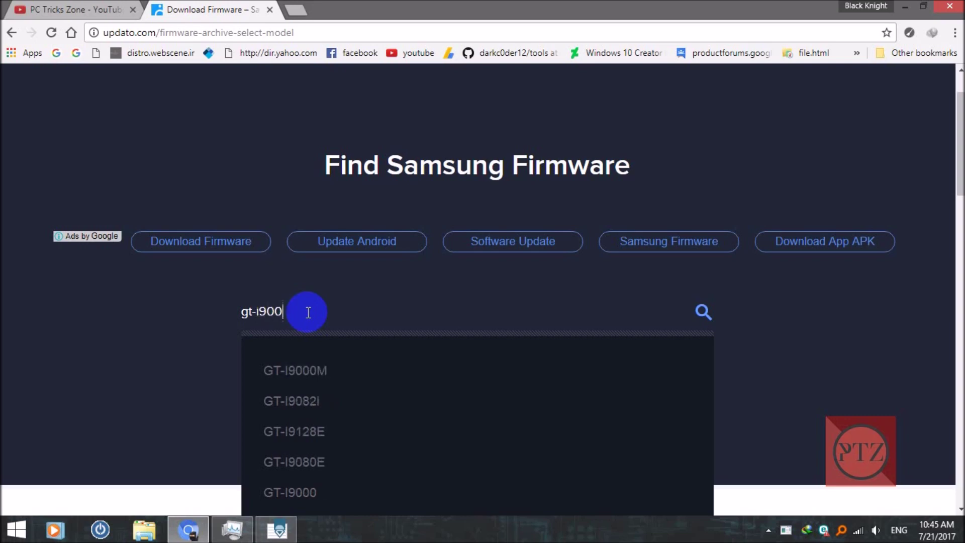
key(BackSpace)
key(BackSpace)
key(BackSpace)
key(BackSpace)
key(BackSpace)
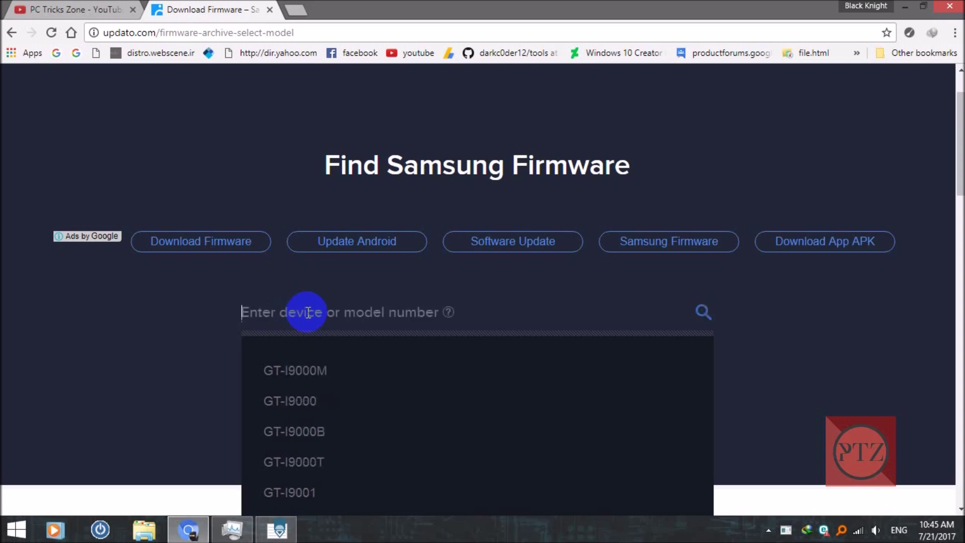
text(sm-)
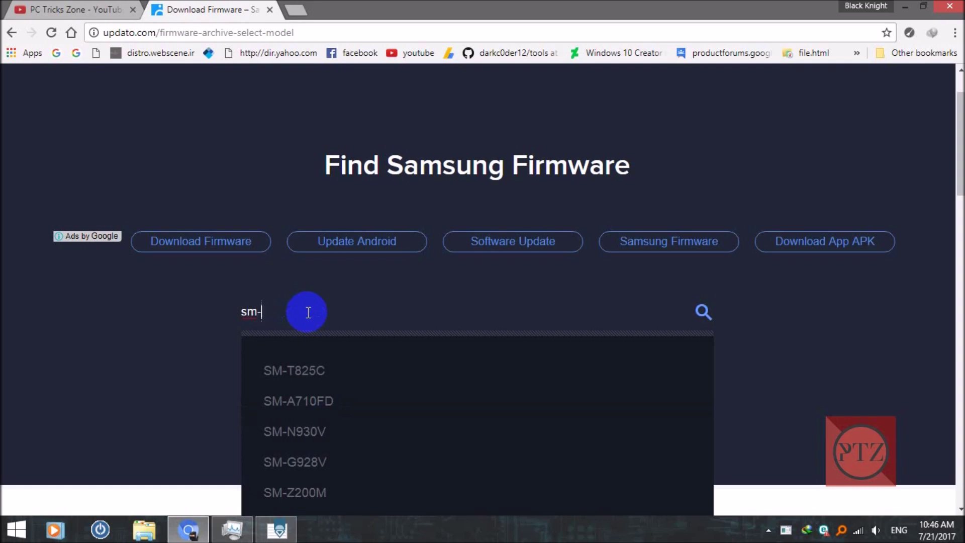
text(955w)
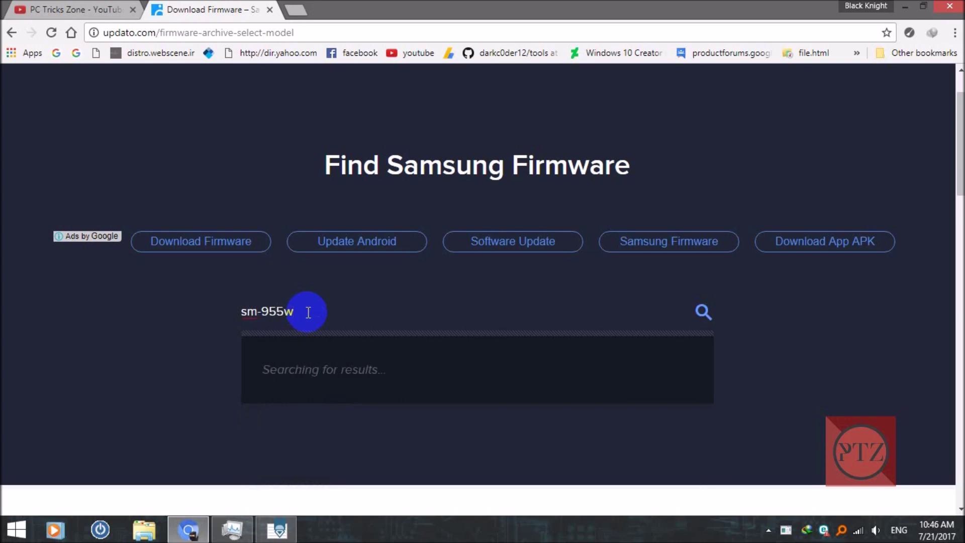
key(BackSpace)
key(BackSpace)
key(BackSpace)
key(BackSpace)
text(g)
text(955w)
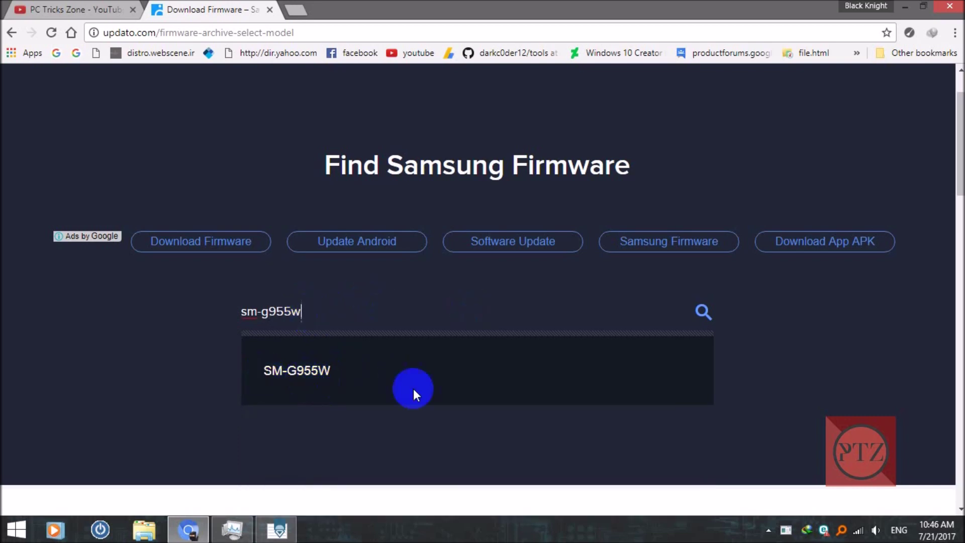
click(309, 312)
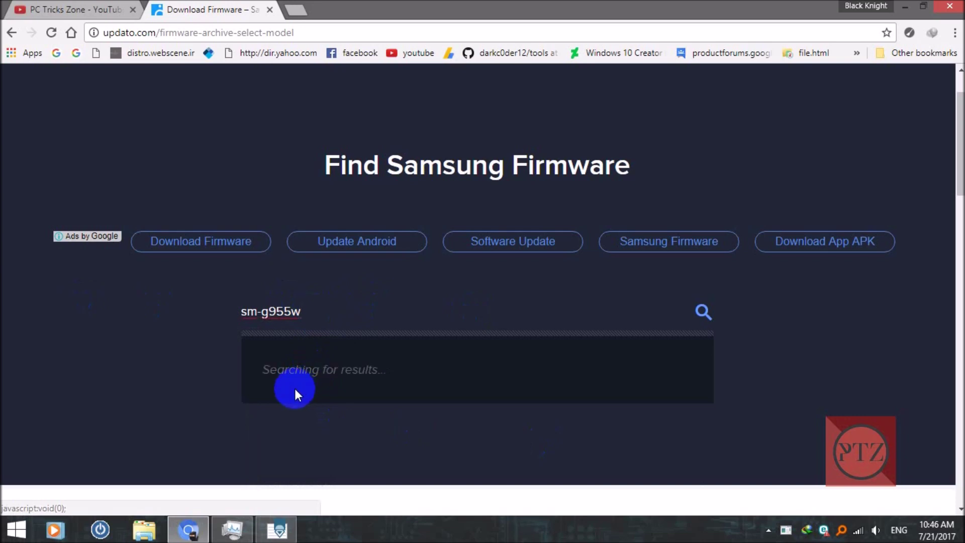
click(319, 311)
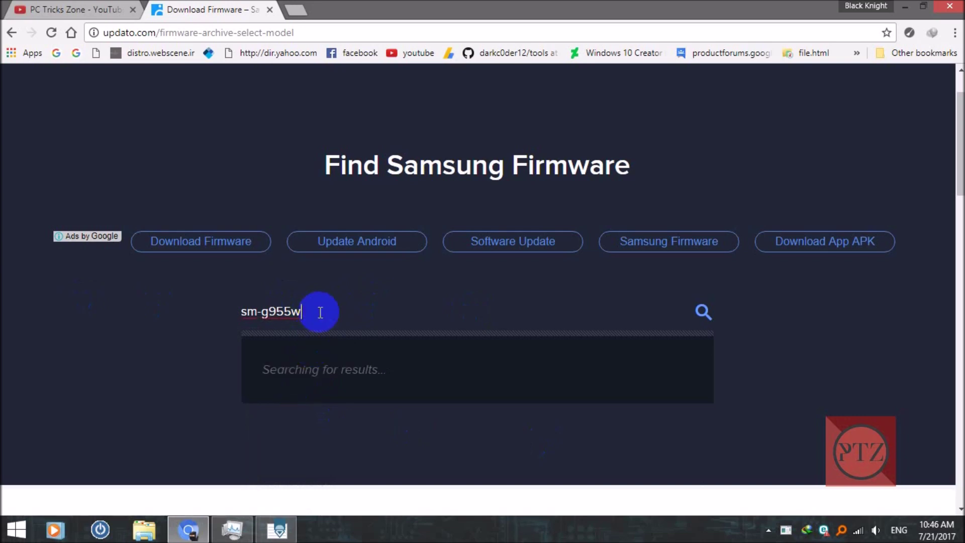
key(BackSpace)
text(w)
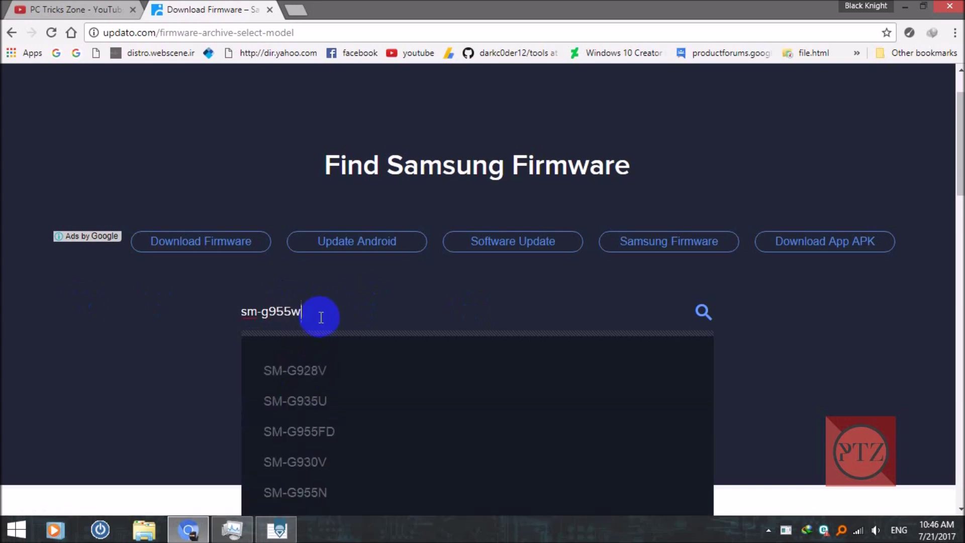
click(295, 371)
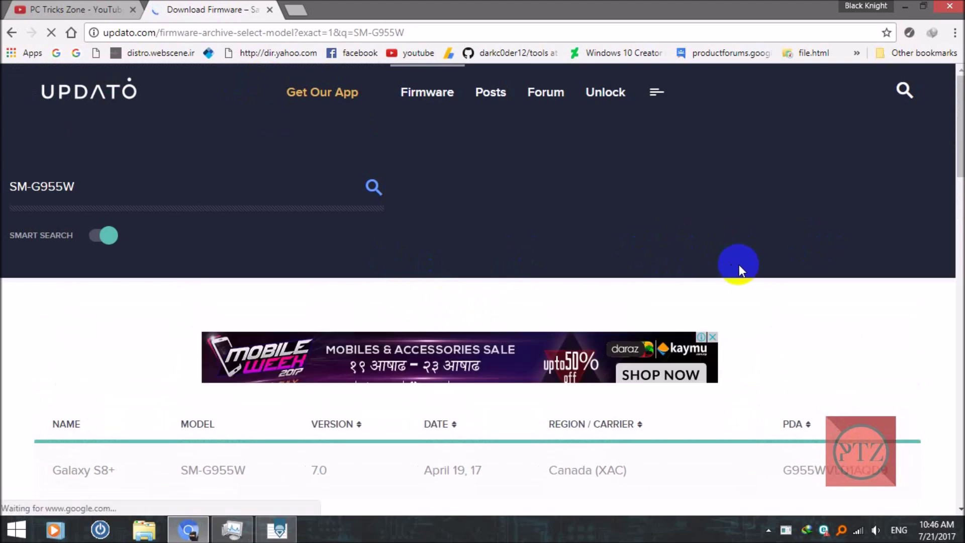
click(600, 205)
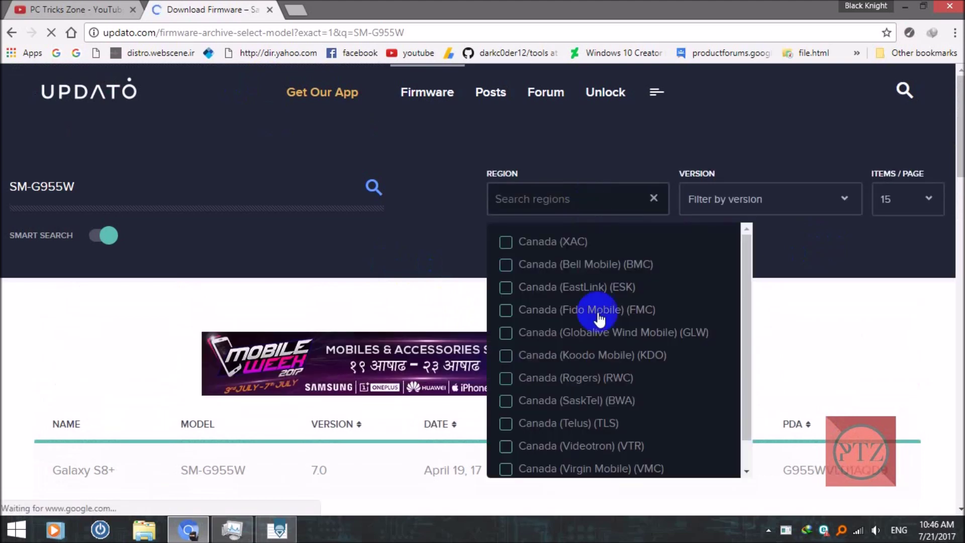
drag(751, 265, 752, 317)
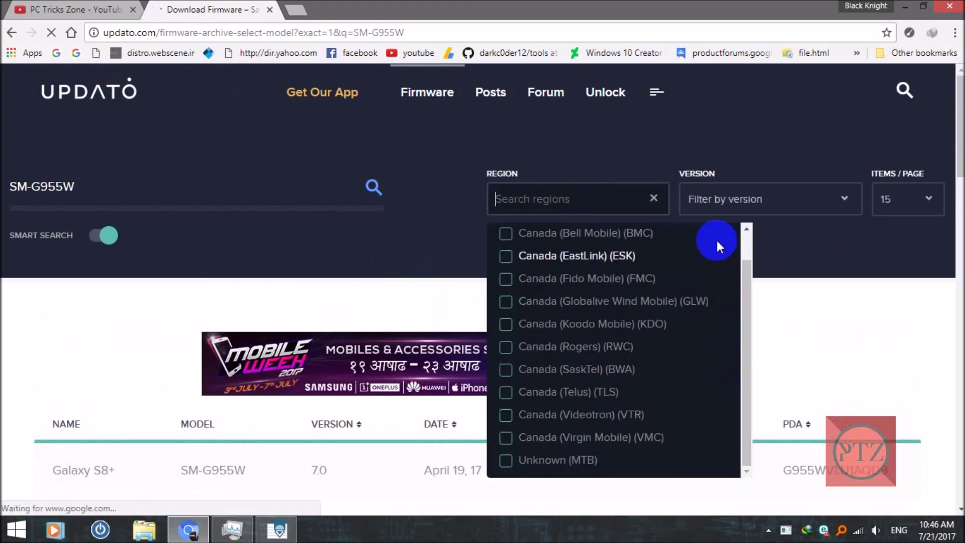
click(527, 199)
click(761, 198)
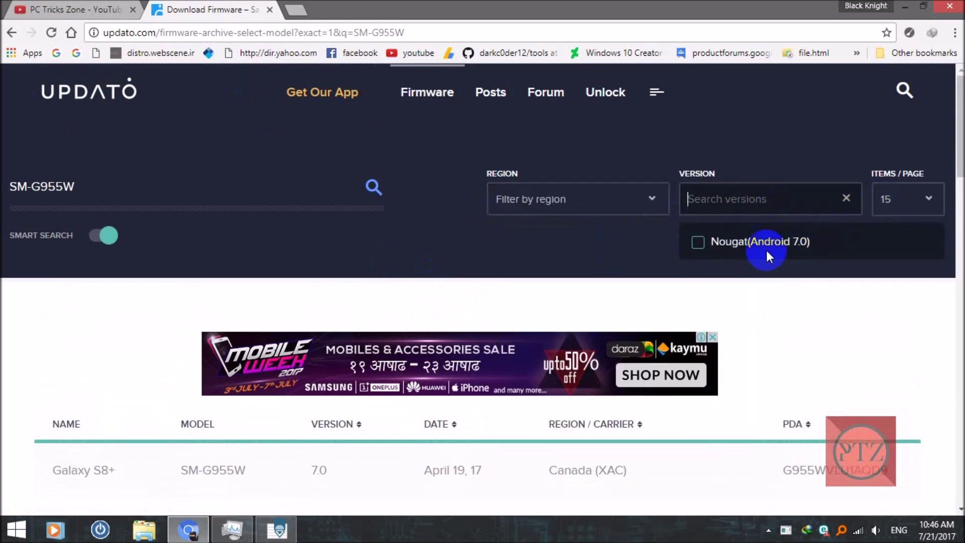
click(928, 198)
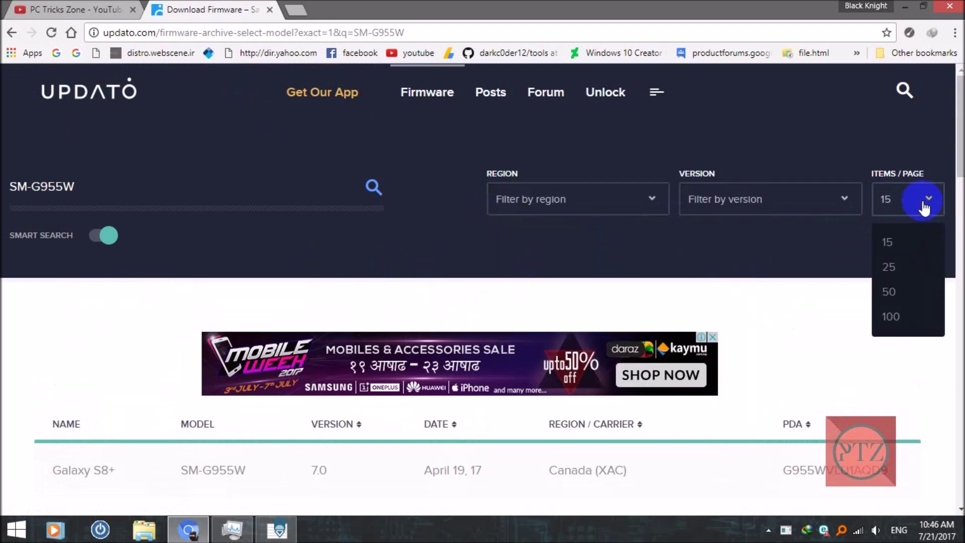
scroll(791, 326, down, 5)
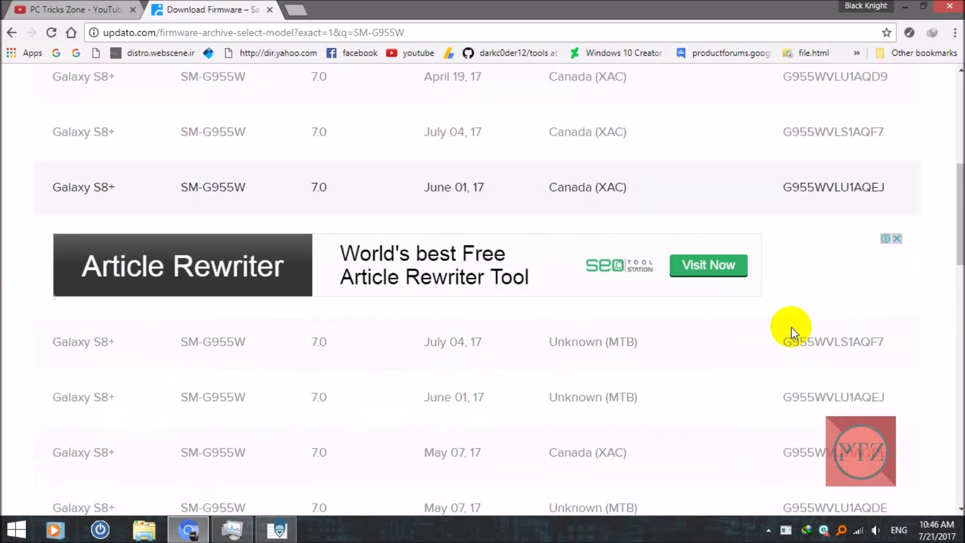
scroll(791, 327, down, 2)
scroll(486, 358, up, 4)
scroll(487, 358, up, 3)
scroll(332, 354, down, 4)
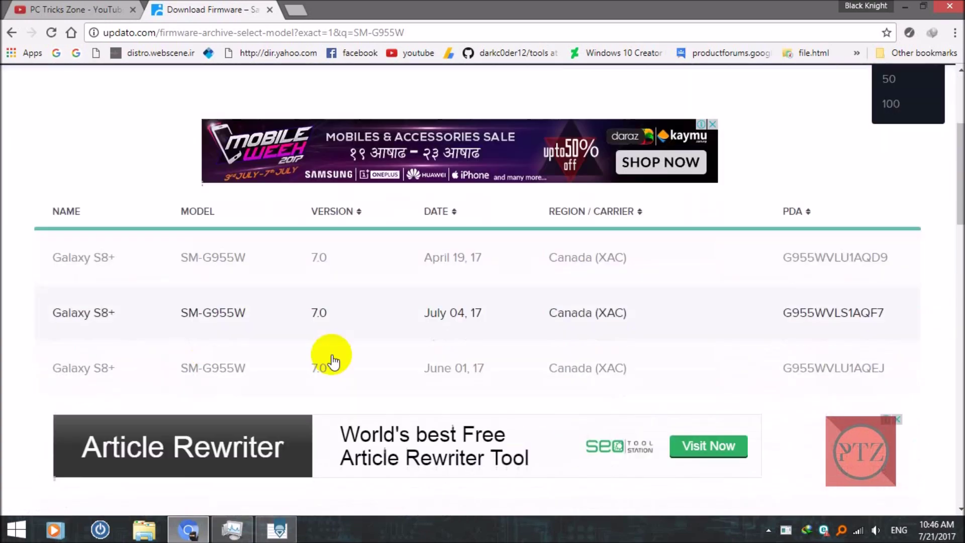
scroll(519, 334, down, 4)
scroll(518, 334, down, 4)
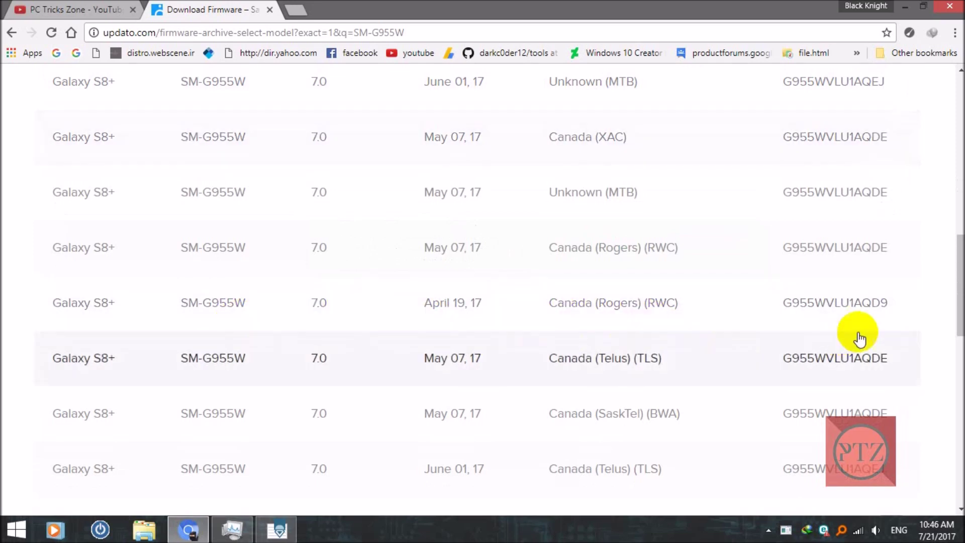
scroll(860, 302, up, 4)
scroll(719, 308, up, 5)
Tick Canada (Telus) (TLS) in the Region filter and rerun the SM-G955W search
click(534, 199)
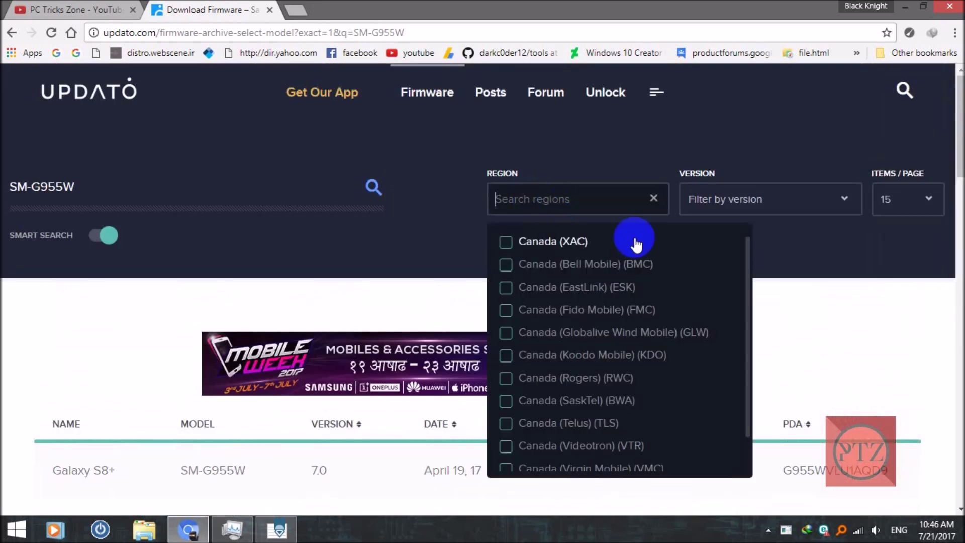
scroll(581, 354, down, 3)
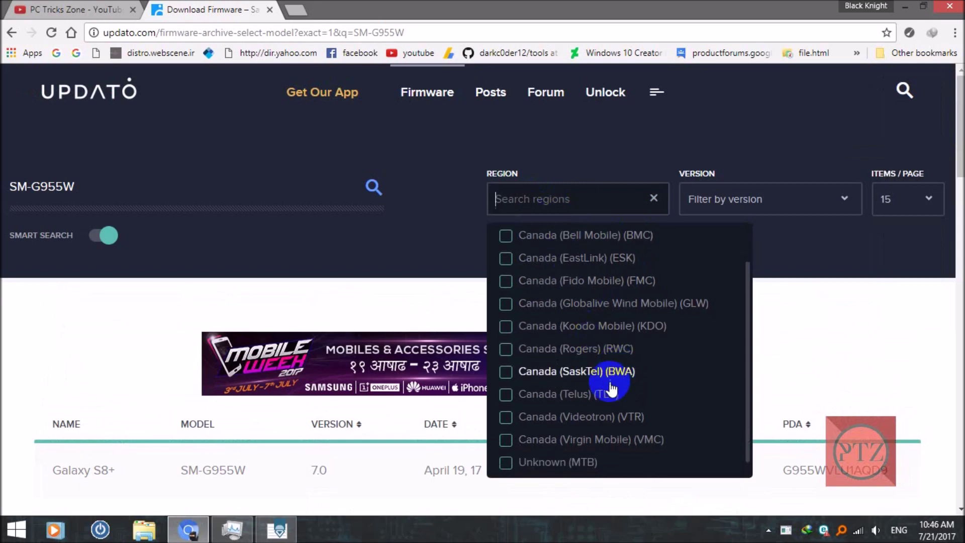
scroll(589, 370, down, 4)
scroll(587, 370, up, 2)
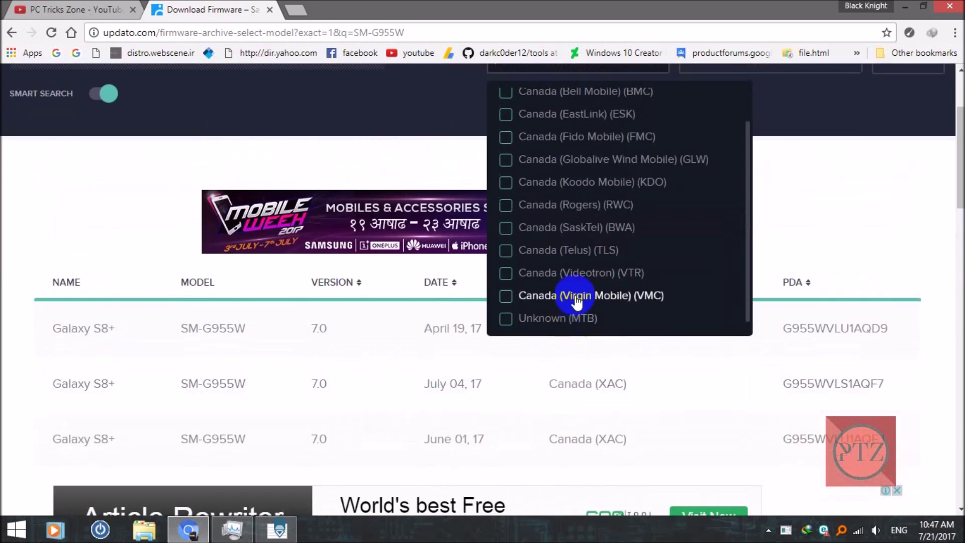
click(507, 250)
scroll(593, 259, up, 2)
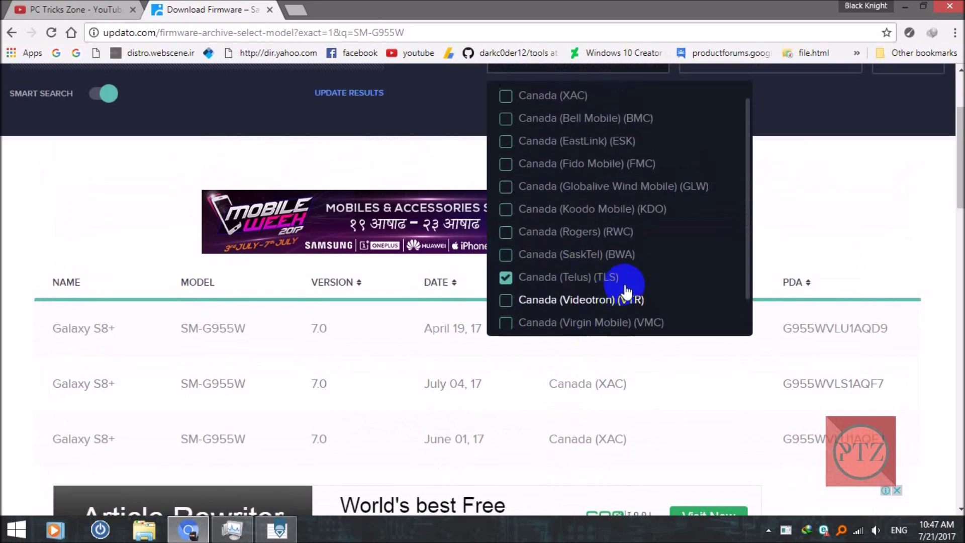
scroll(871, 206, up, 3)
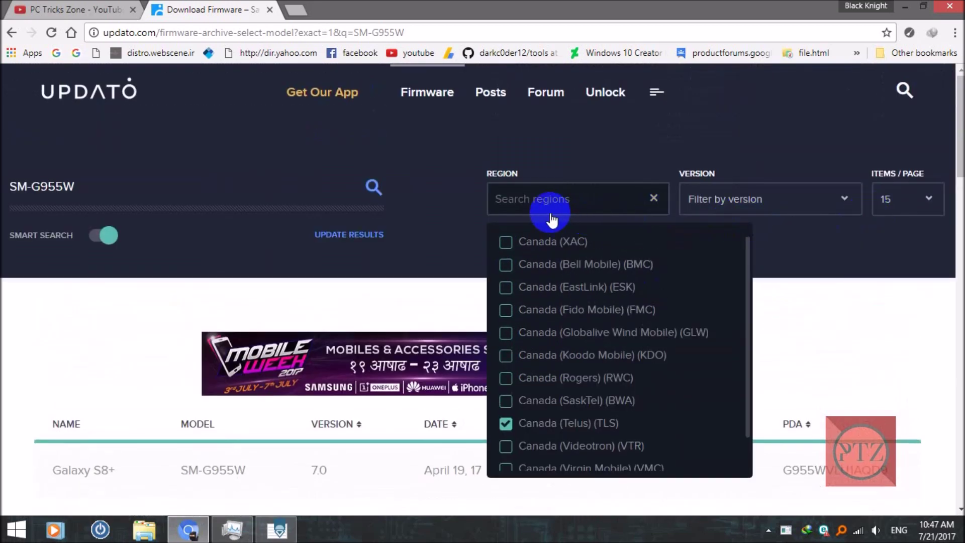
click(777, 199)
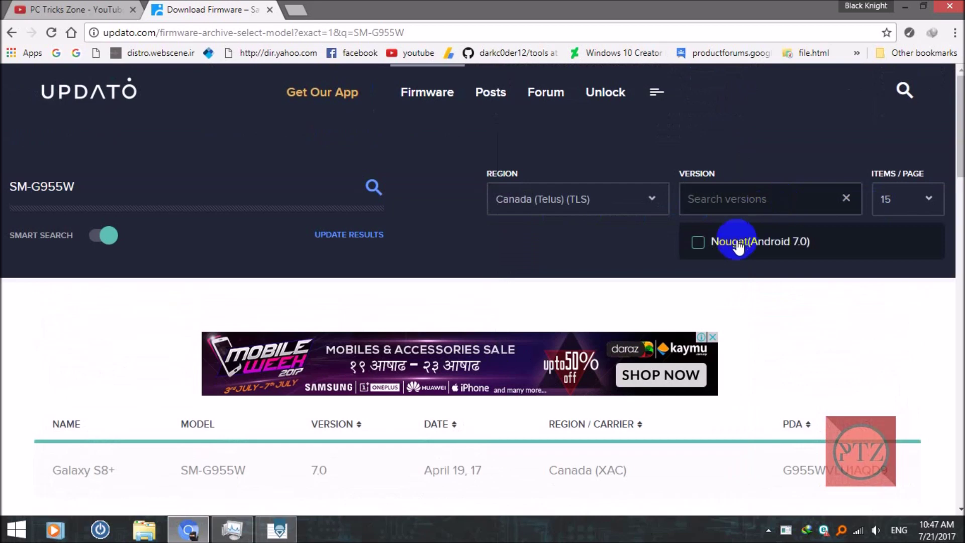
click(374, 191)
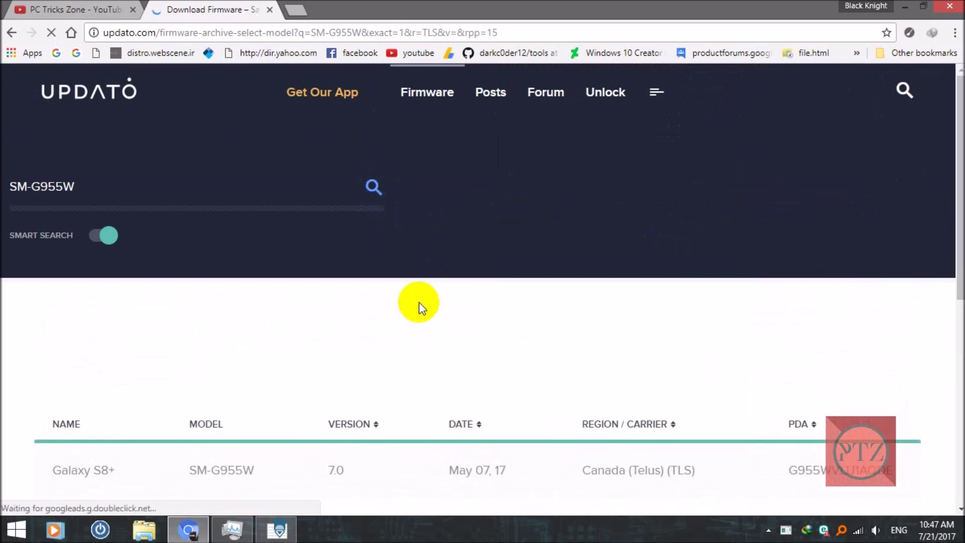
scroll(423, 302, down, 3)
scroll(393, 295, down, 1)
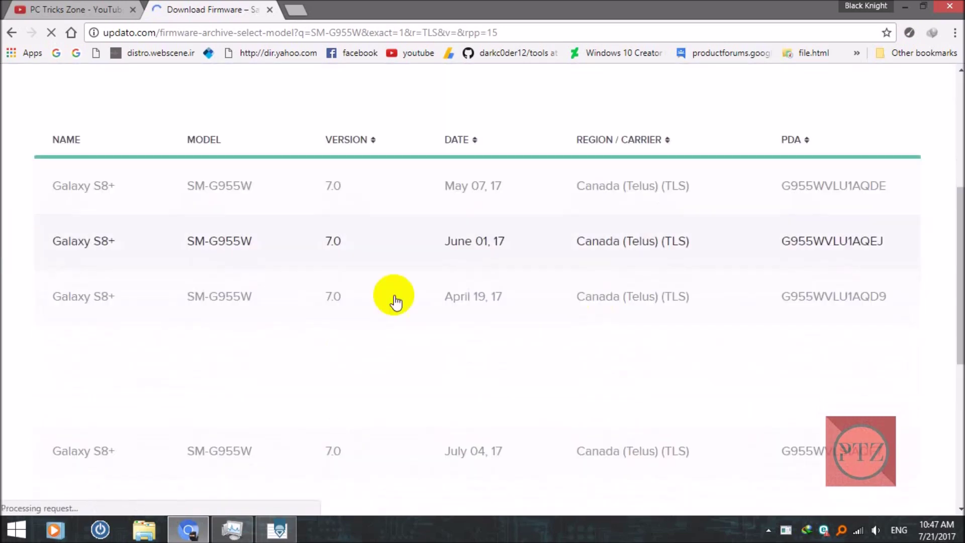
scroll(264, 286, up, 1)
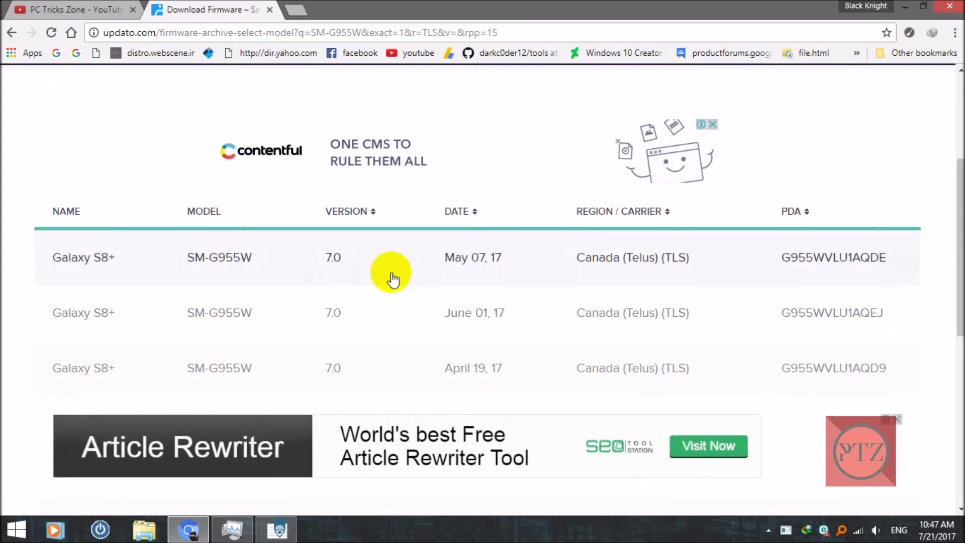
scroll(780, 320, up, 3)
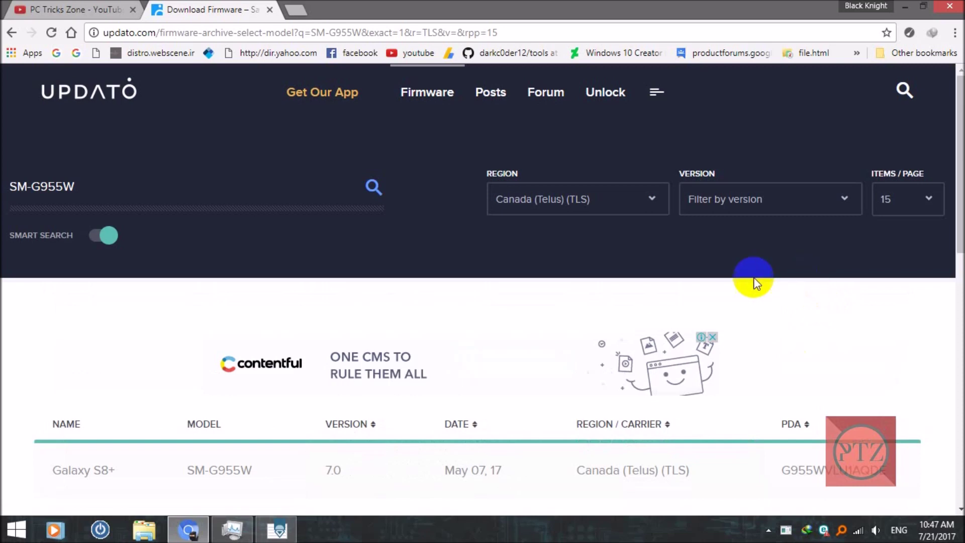
scroll(325, 304, down, 3)
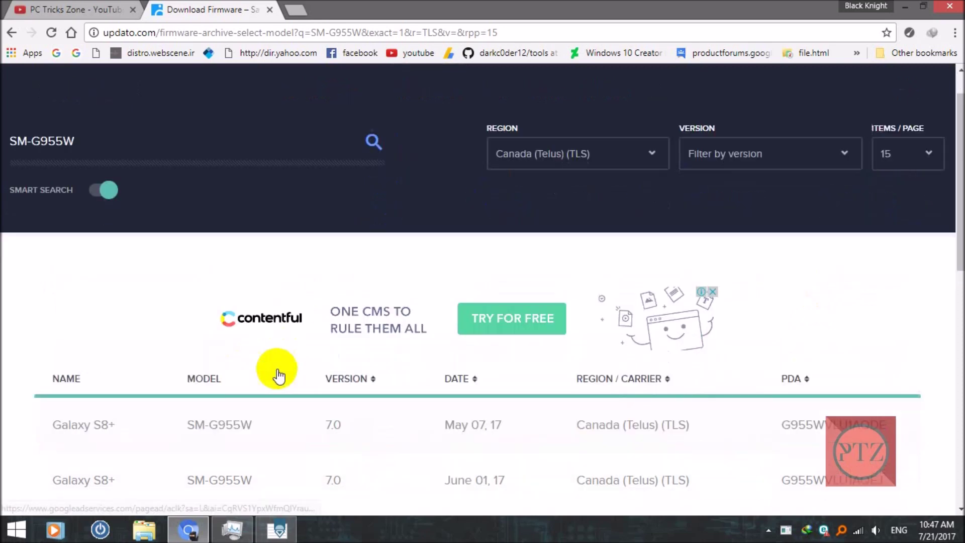
click(238, 263)
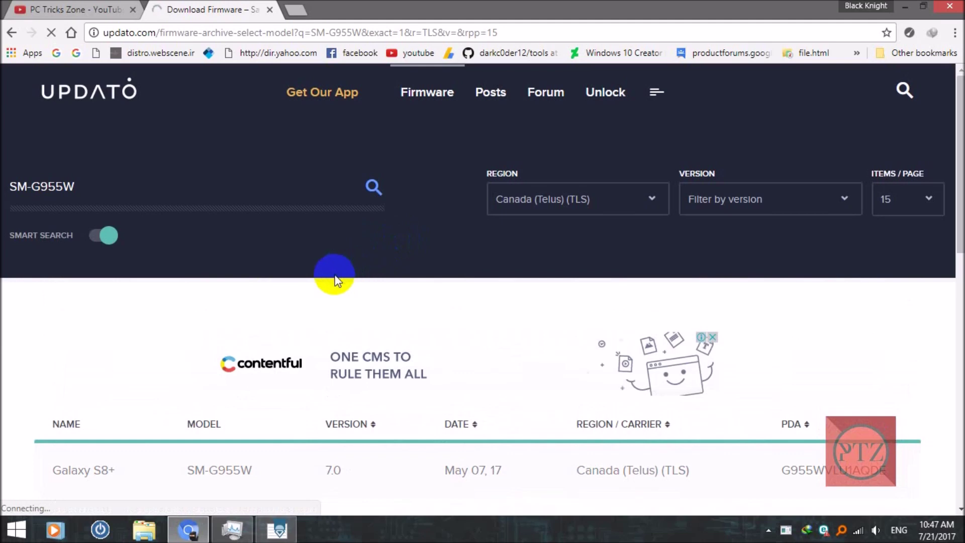
Open the May 07, 17 Telus firmware record and request its zip download
click(249, 399)
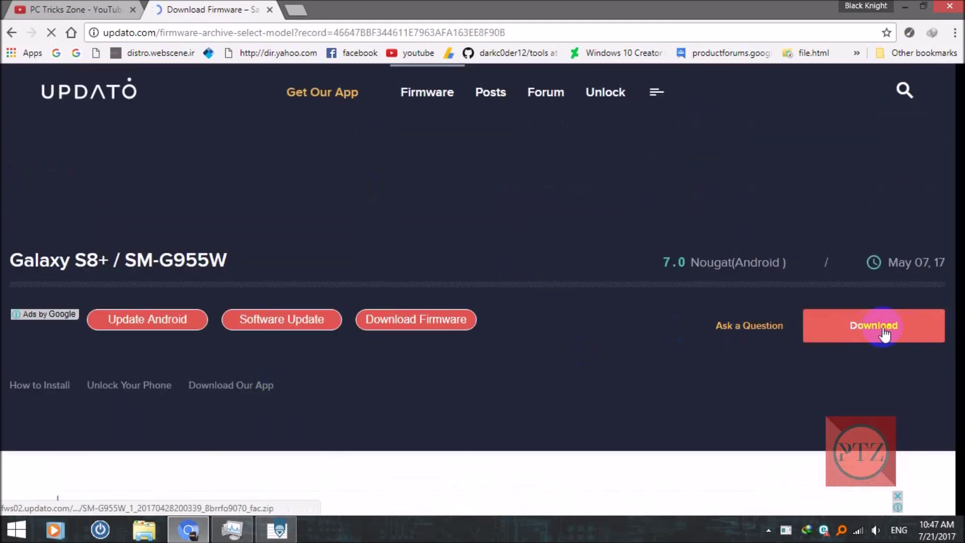
scroll(881, 325, down, 5)
scroll(789, 301, down, 5)
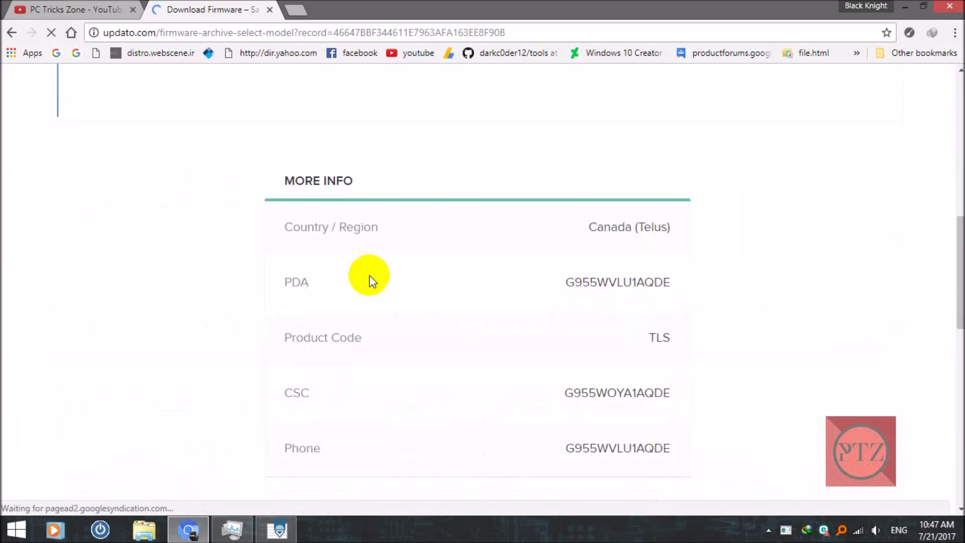
scroll(741, 285, down, 2)
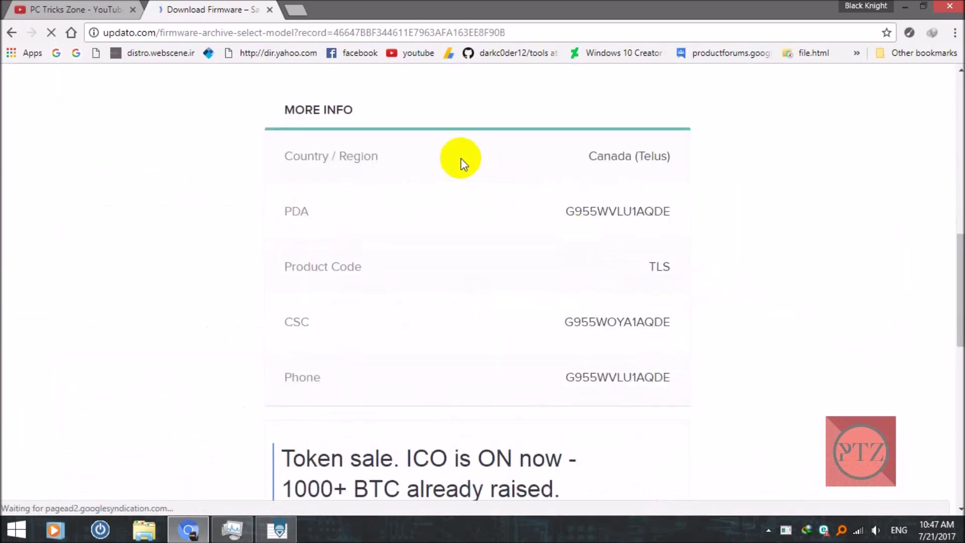
scroll(603, 347, down, 4)
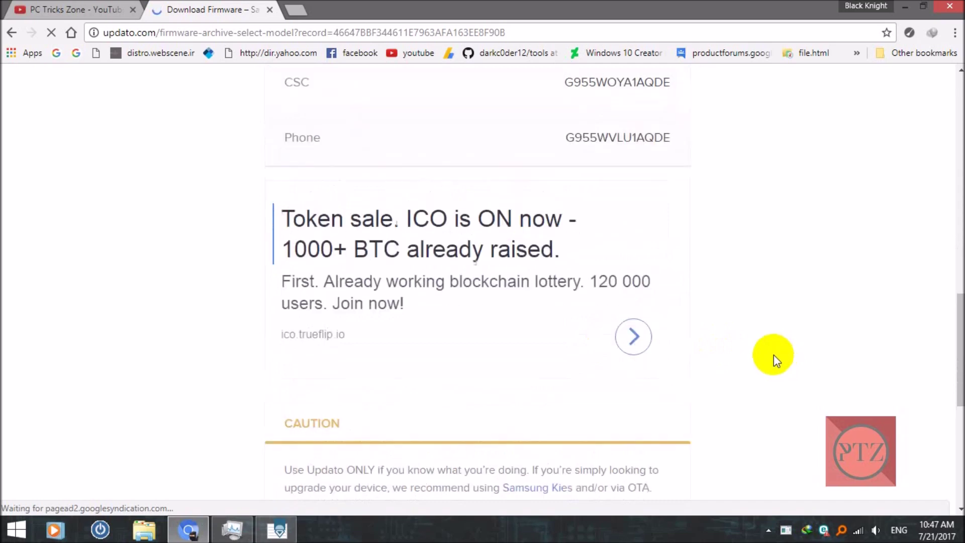
scroll(786, 357, up, 3)
scroll(818, 335, up, 6)
click(873, 325)
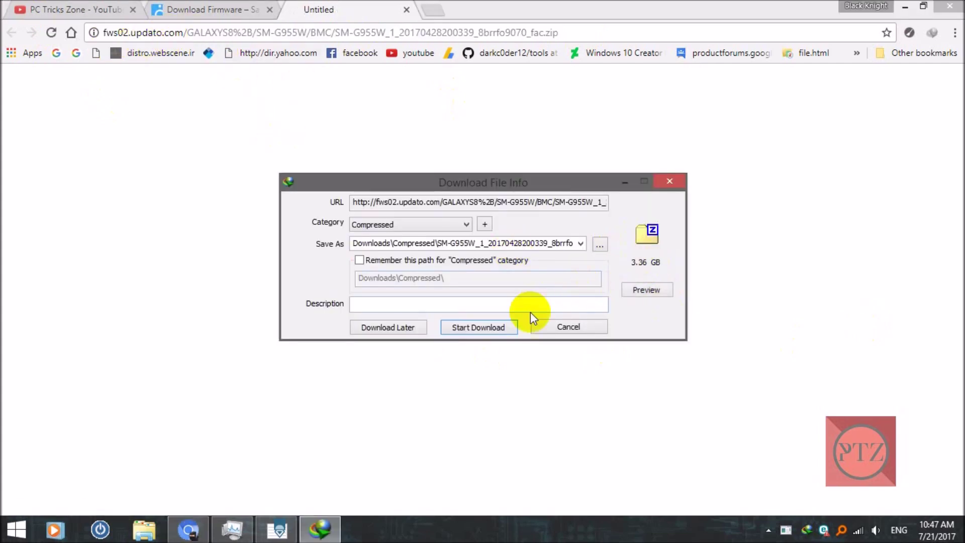
Start the 3.36 GB firmware zip in IDM, pause and resume it, dismissing disk-space warnings
click(479, 326)
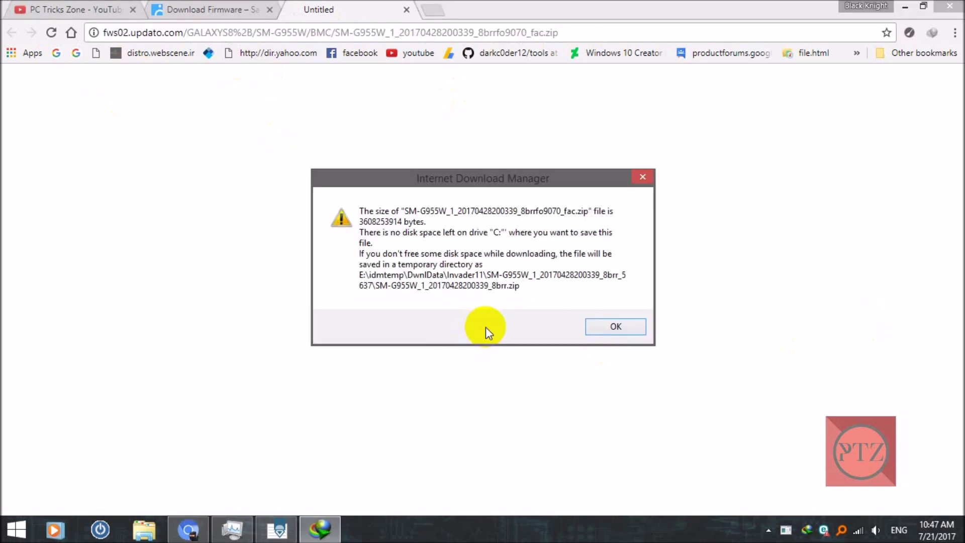
click(622, 324)
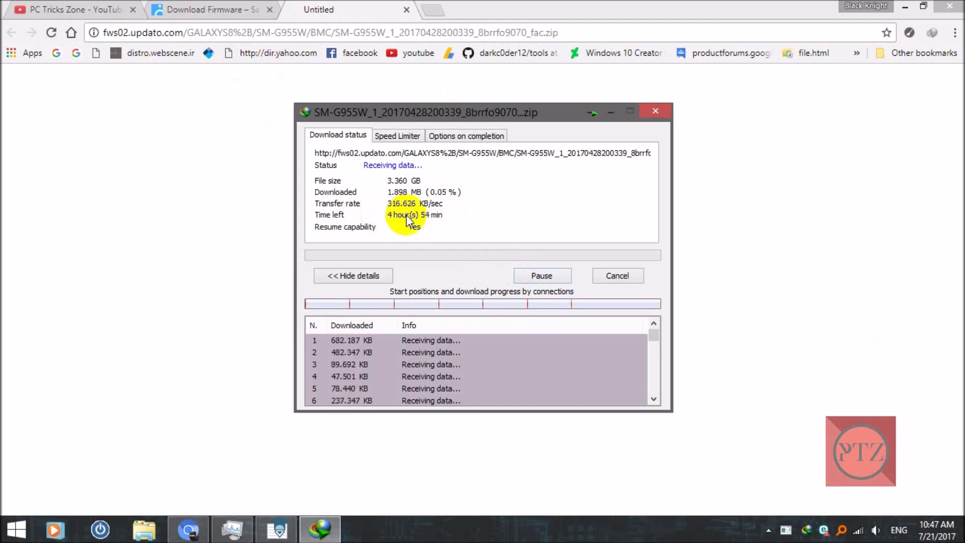
click(541, 276)
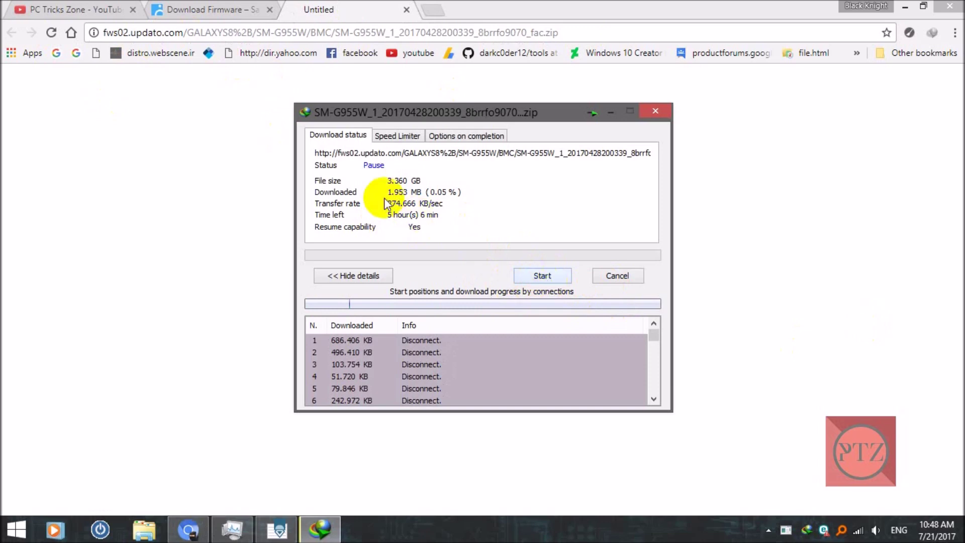
click(532, 273)
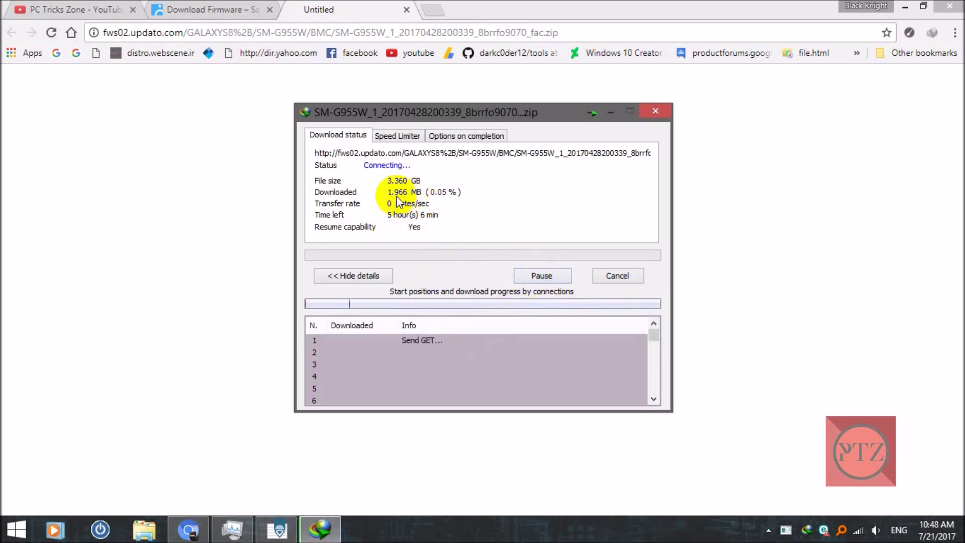
click(617, 345)
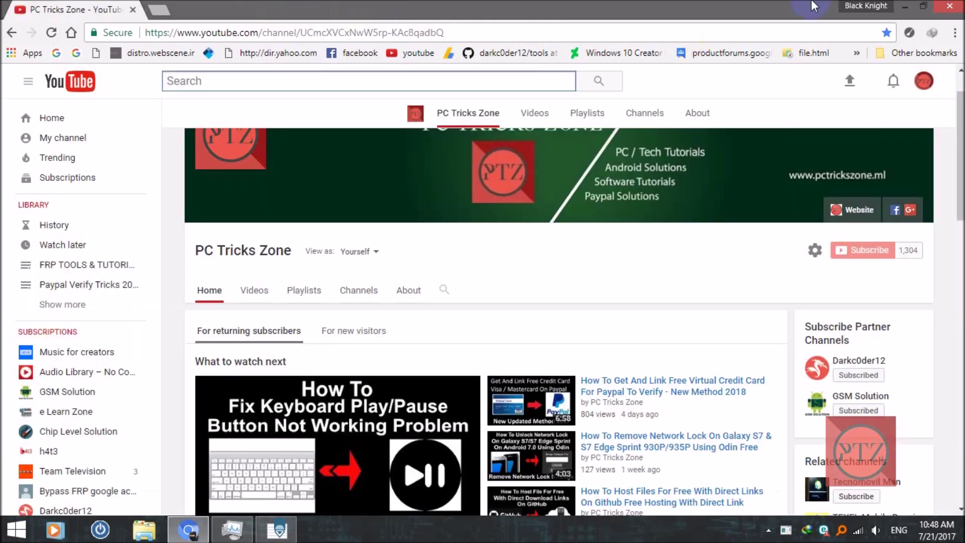
Minimize Chrome and place the cursor on PSPad's 'no membership' line
click(905, 8)
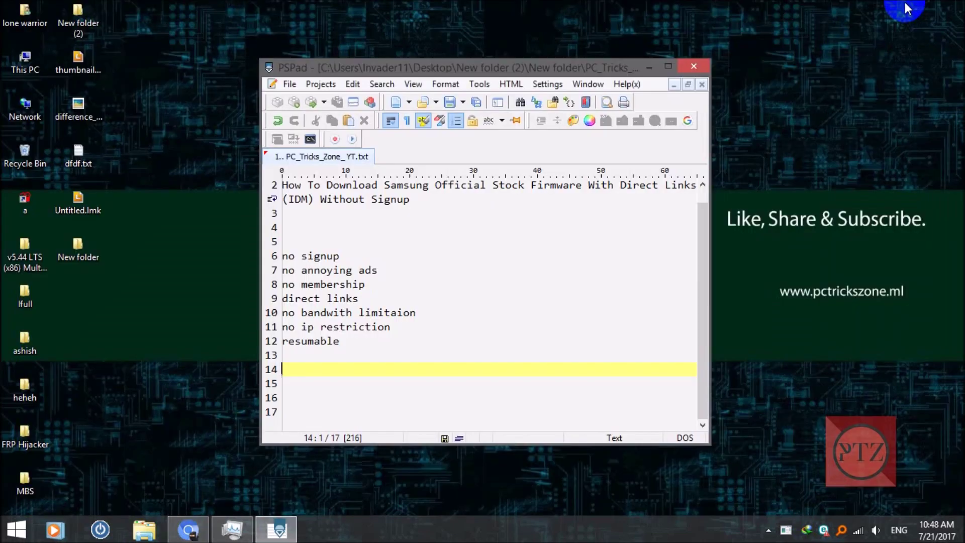
click(466, 284)
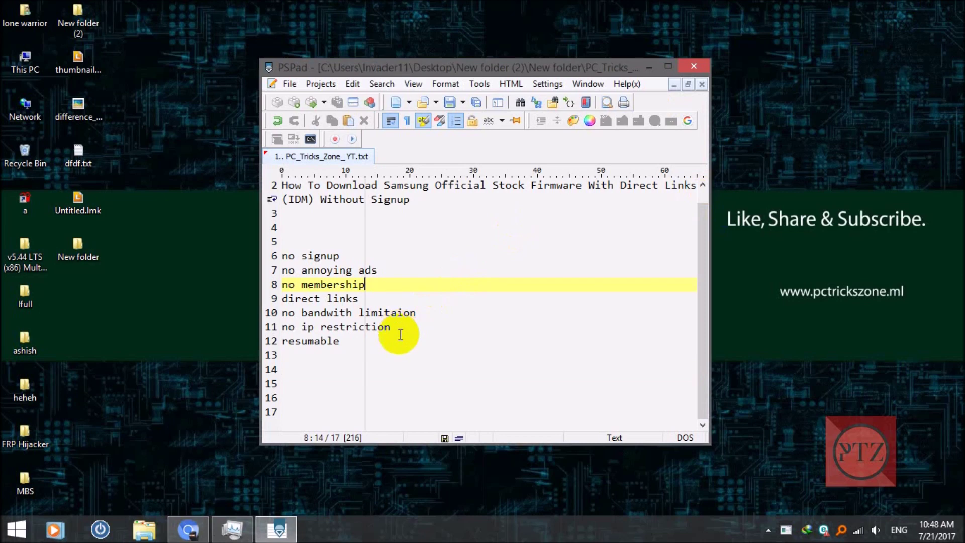